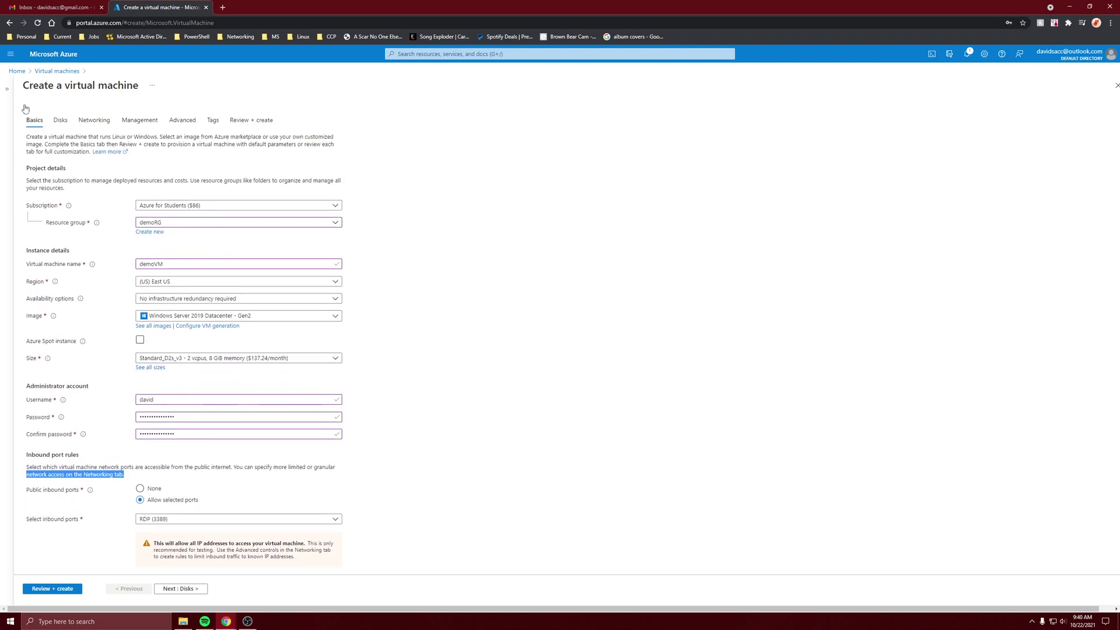
# Step: Advance the virtual machine setup past the disk options to networking and view the available public IP choices
pyautogui.click(184, 589)
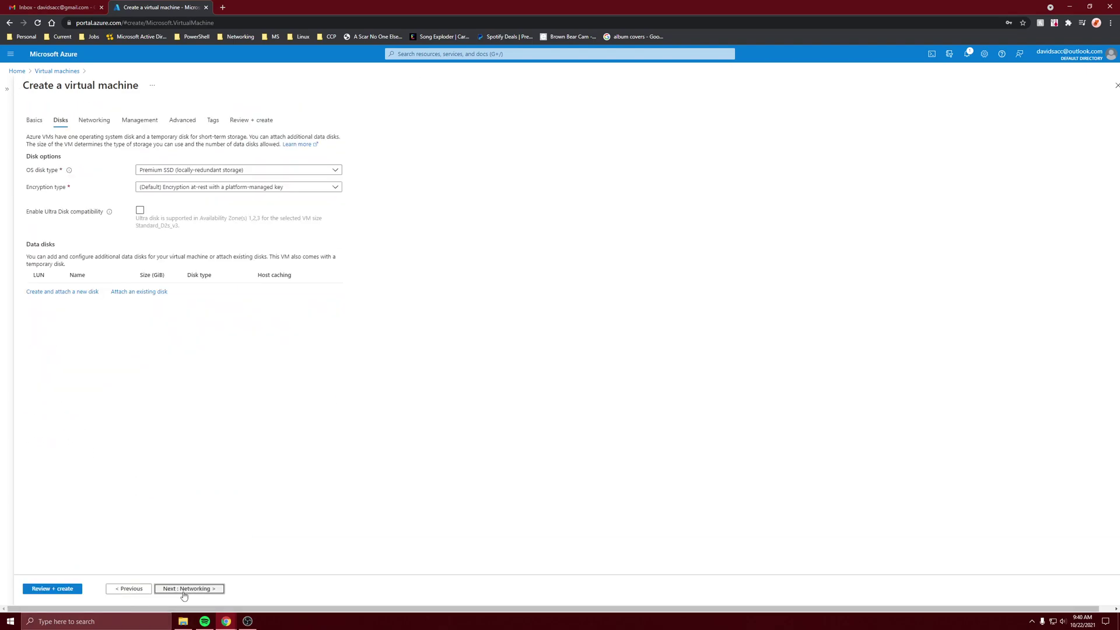
pyautogui.click(185, 590)
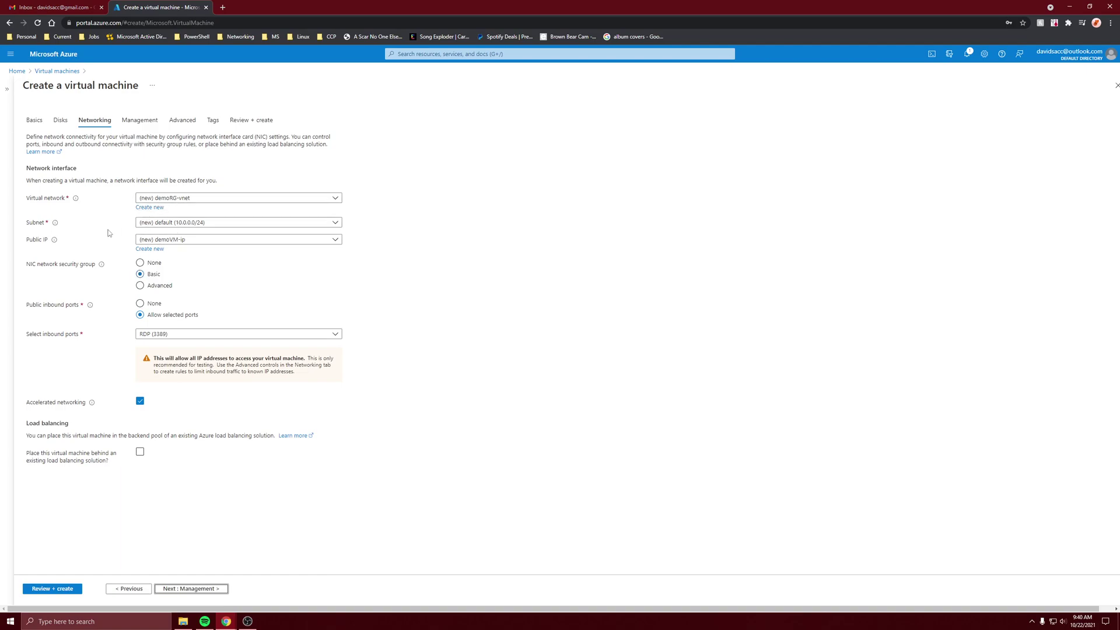
pyautogui.click(178, 241)
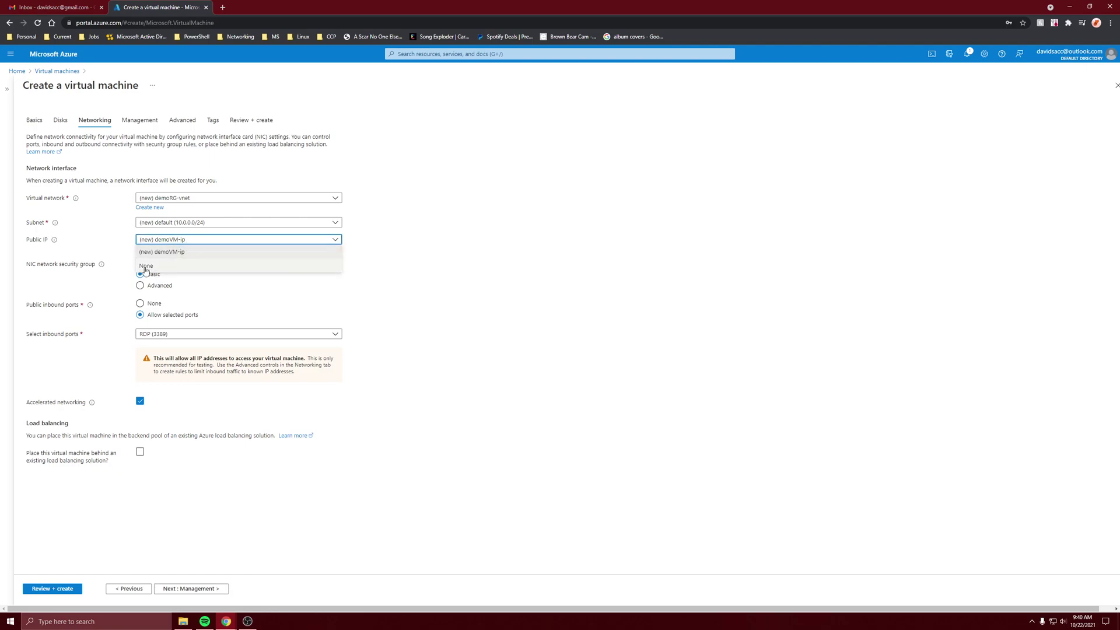
pyautogui.click(450, 298)
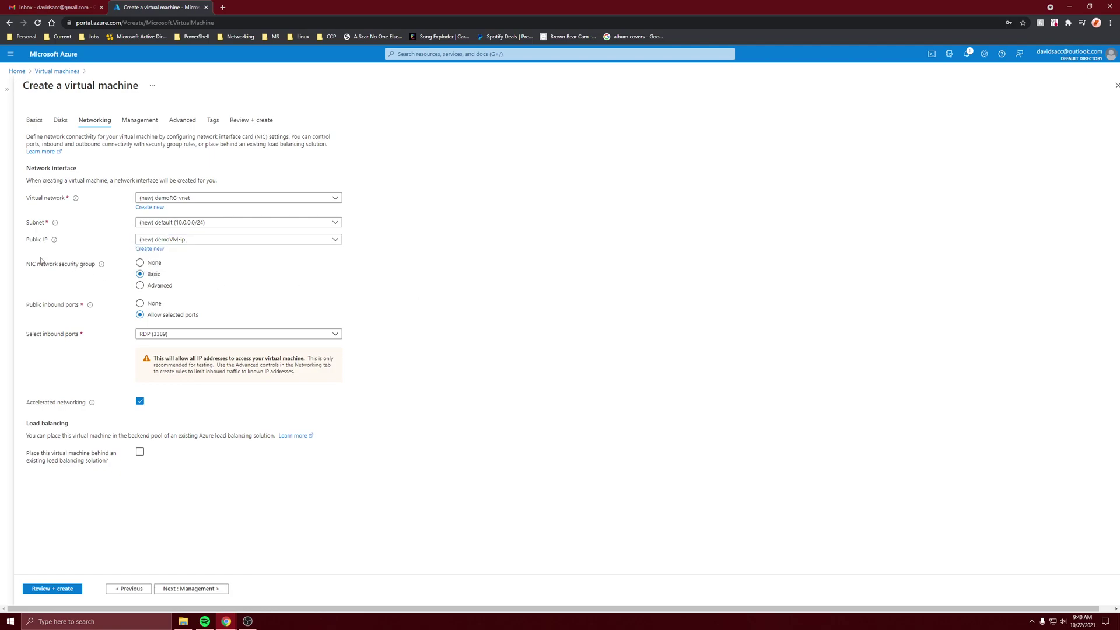
# Step: Try the Advanced and None options for the NIC network security group and set it back to Basic
pyautogui.moveTo(31, 264); pyautogui.dragTo(78, 265)
pyautogui.click(76, 272)
pyautogui.click(149, 287)
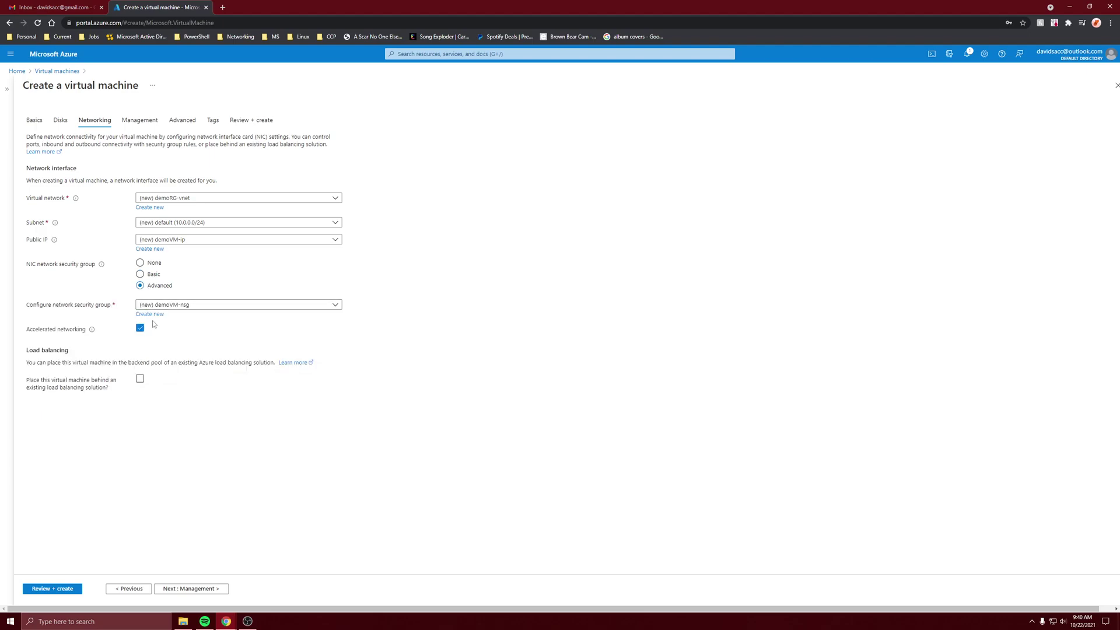
pyautogui.click(151, 266)
pyautogui.click(151, 275)
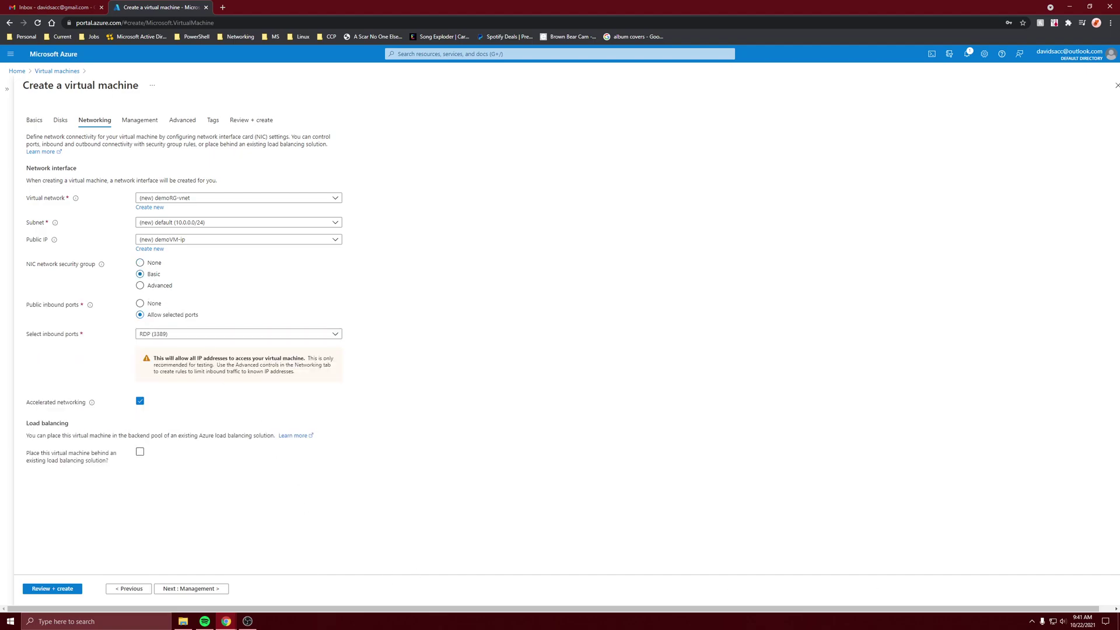
# Step: Review and create the demoVM virtual machine, and open the resource once it is deployed
pyautogui.hotkey('alt', 'Tab')
pyautogui.hotkey('alt', 'Tab')
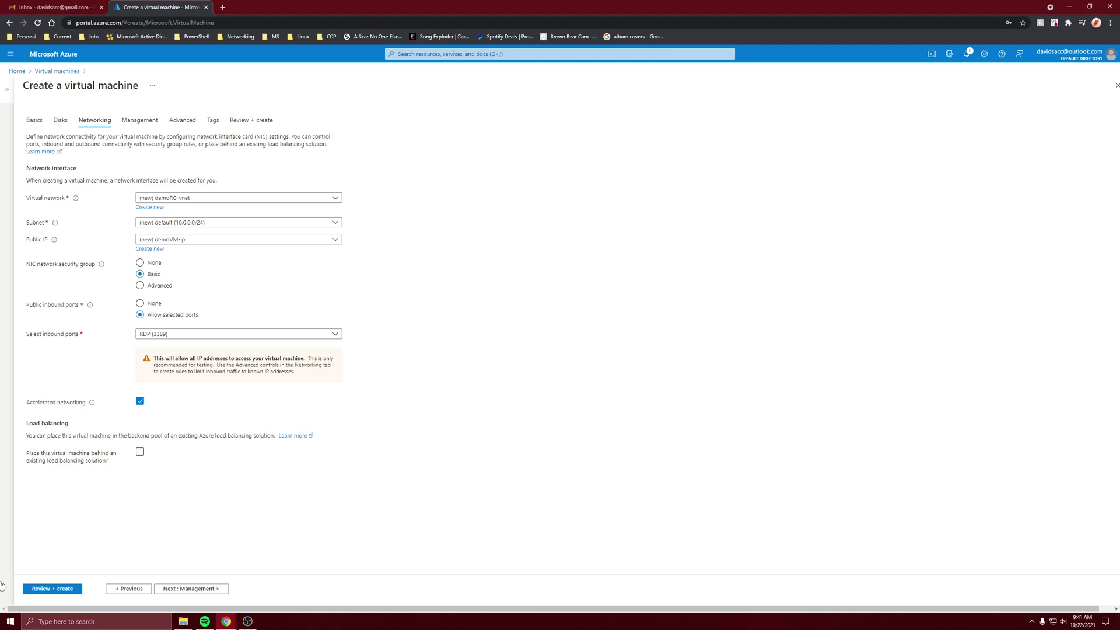
pyautogui.click(42, 589)
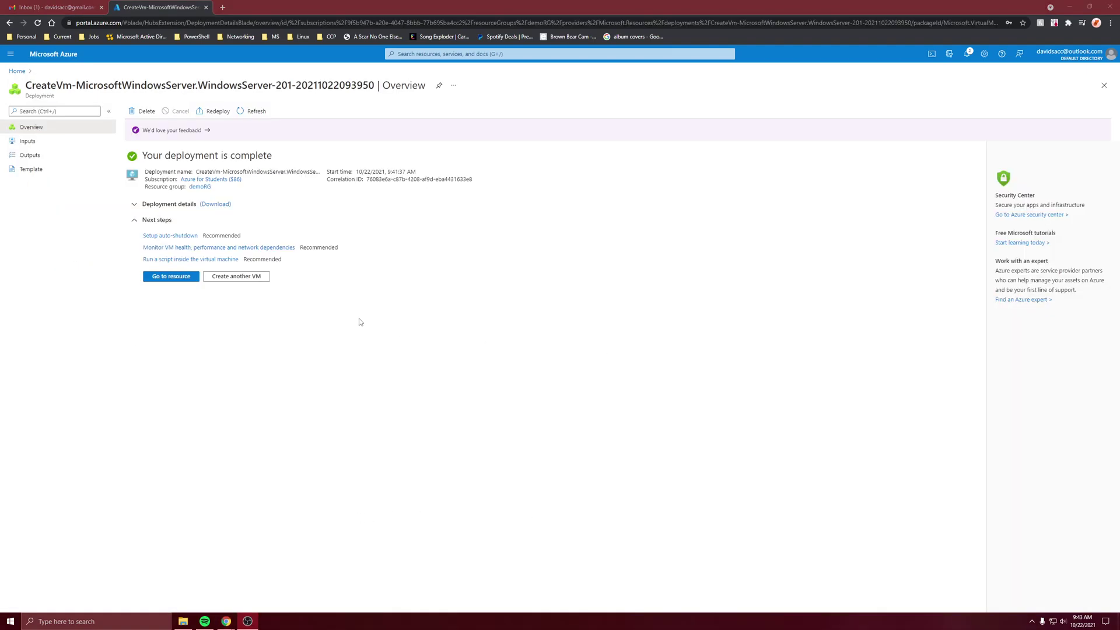
pyautogui.hotkey('alt', 'Tab')
pyautogui.click(146, 275)
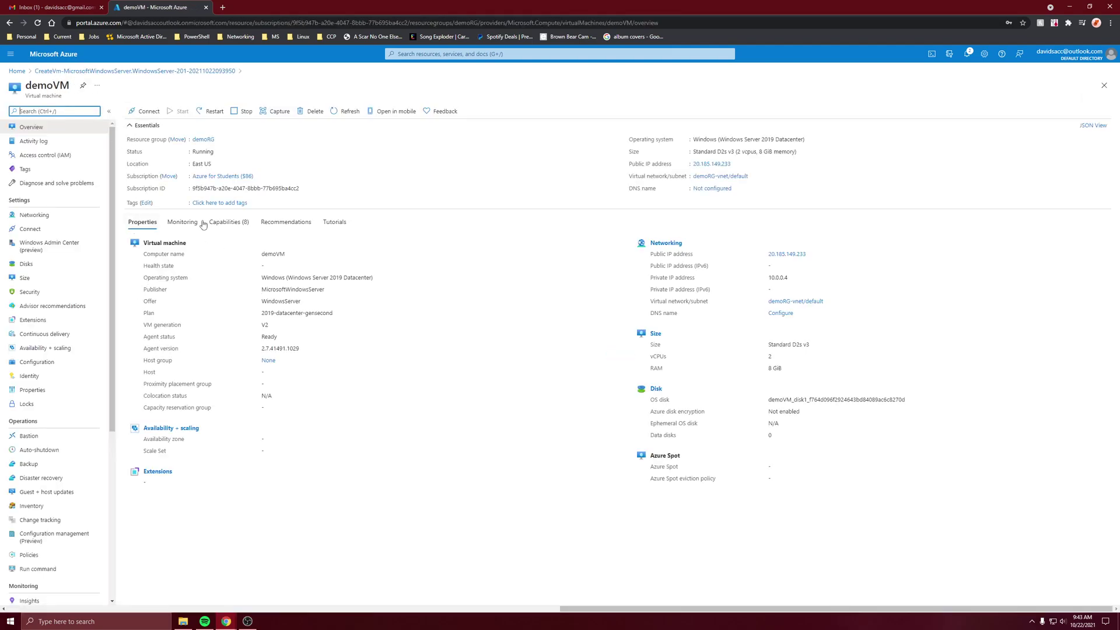
# Step: Open the networking settings of demoVM and start a new inbound port rule
pyautogui.click(45, 217)
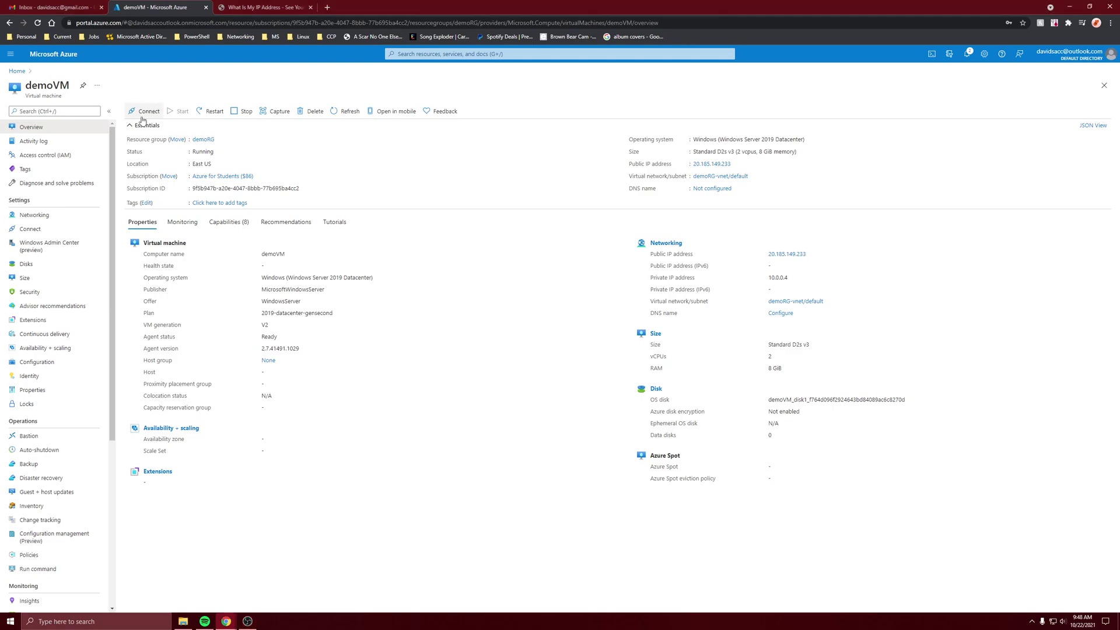
pyautogui.click(59, 215)
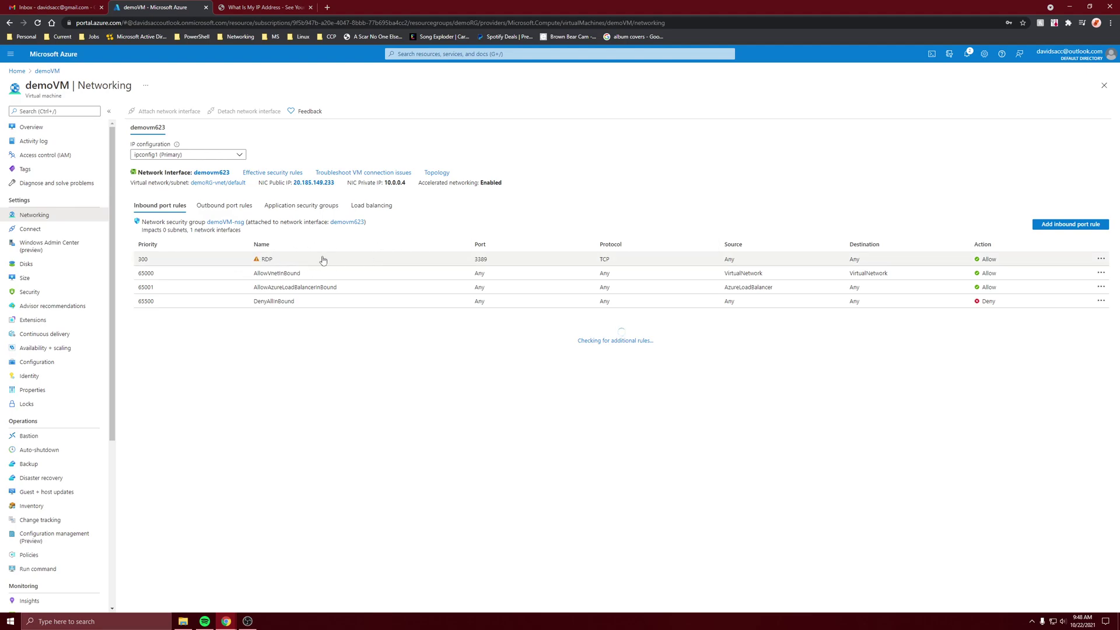
pyautogui.click(1069, 225)
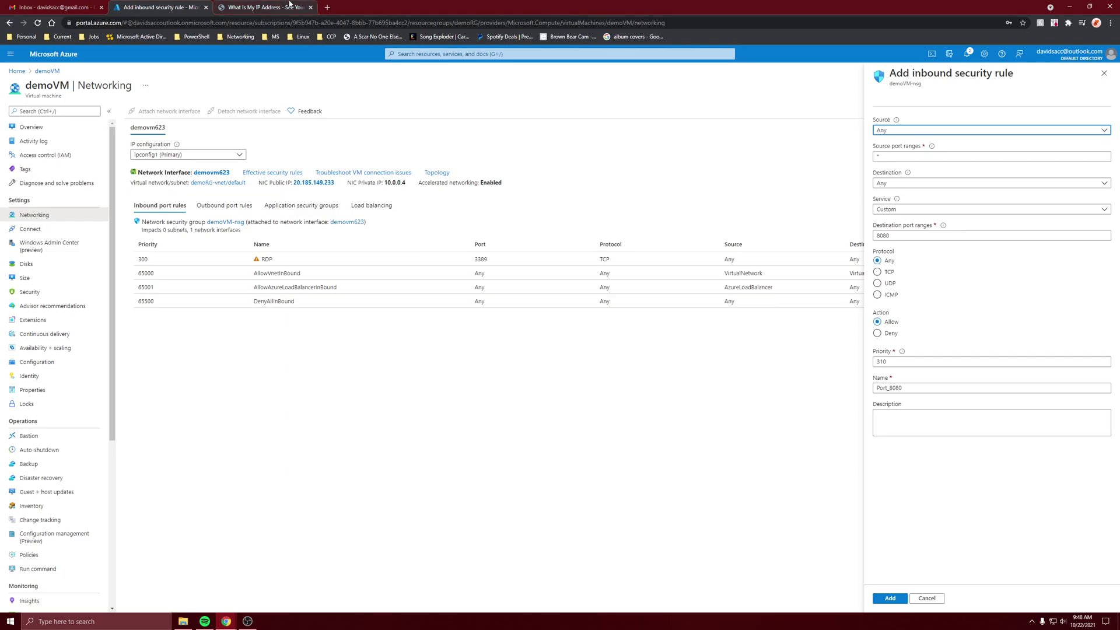
# Step: Check the local public IP on WhatIsMyIPAddress and run (Invoke-WebRequest ifconfig.me/ip).Content.Trim() in Cloud Shell to get its public IP
pyautogui.click(246, 7)
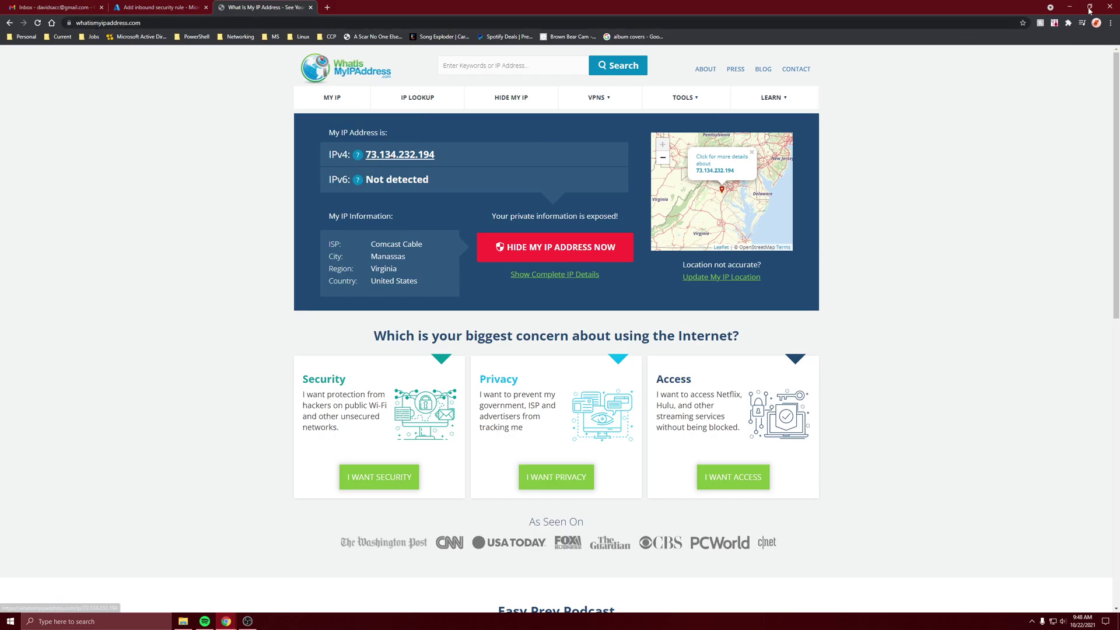
pyautogui.hotkey('ctrl', 'shift', 'Tab')
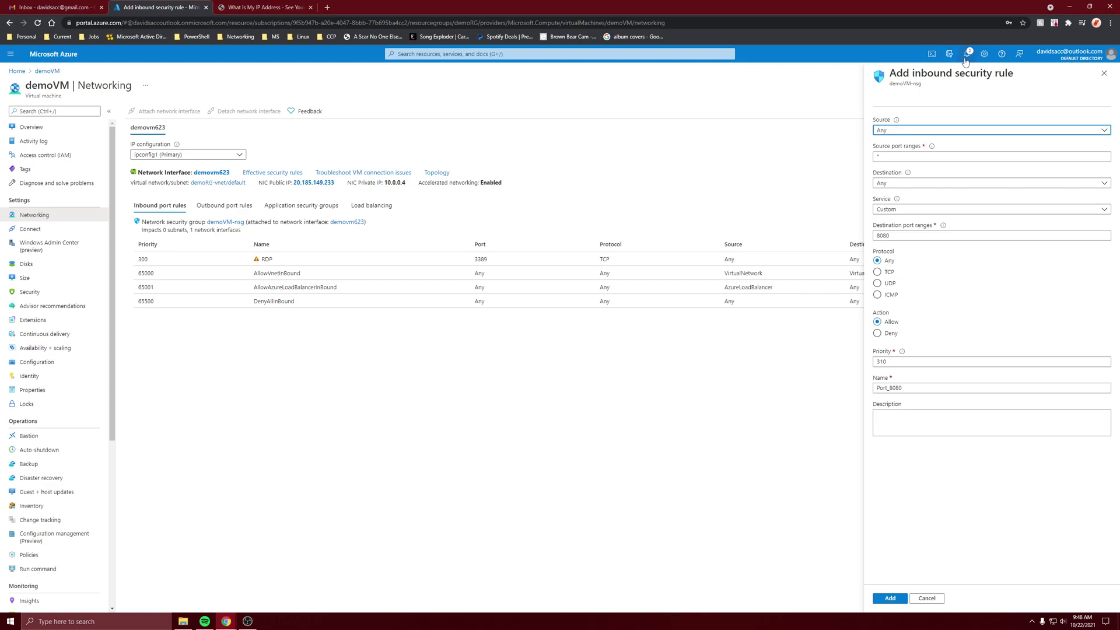
pyautogui.click(931, 54)
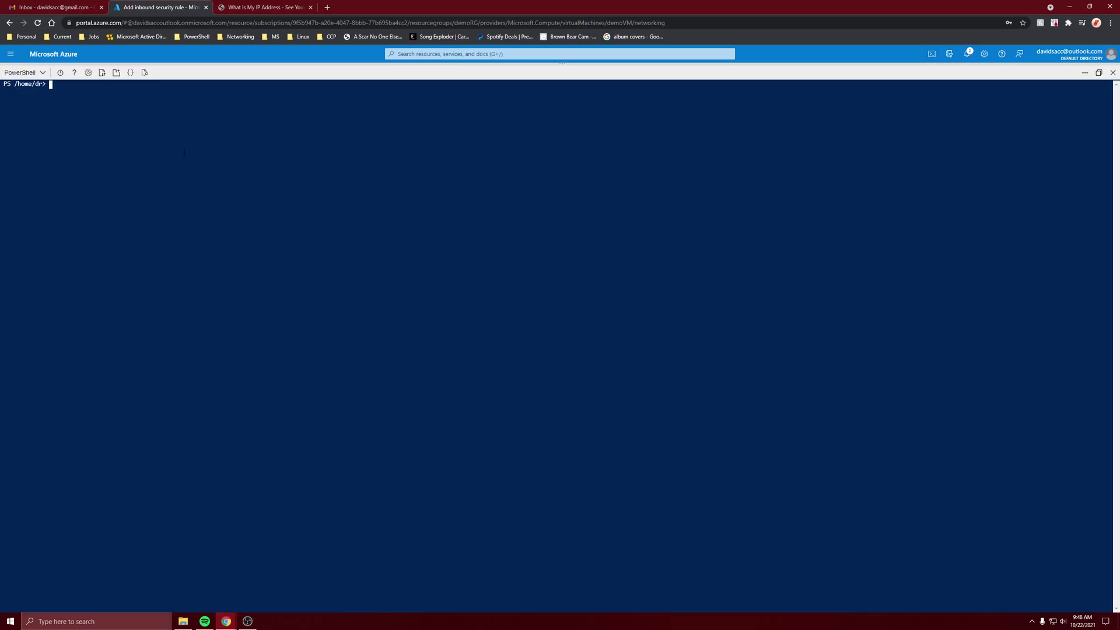
pyautogui.press('Up')
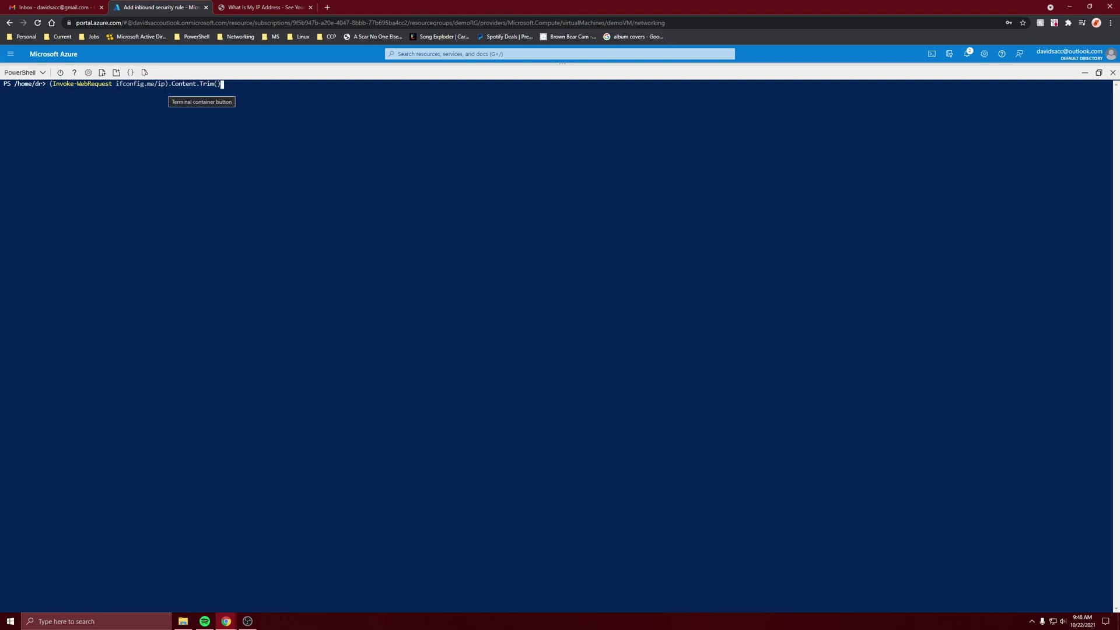
pyautogui.press('Return')
# Step: Compare the local public IP with the Cloud Shell one, copy the Cloud Shell address, and return to the inbound security rule form
pyautogui.click(266, 7)
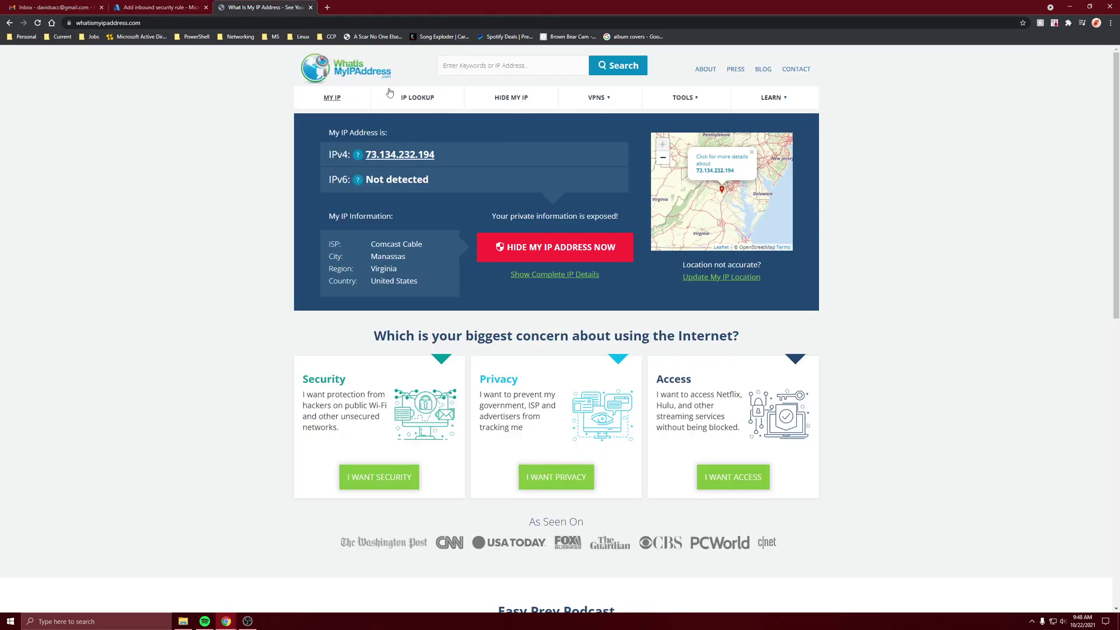
pyautogui.click(158, 7)
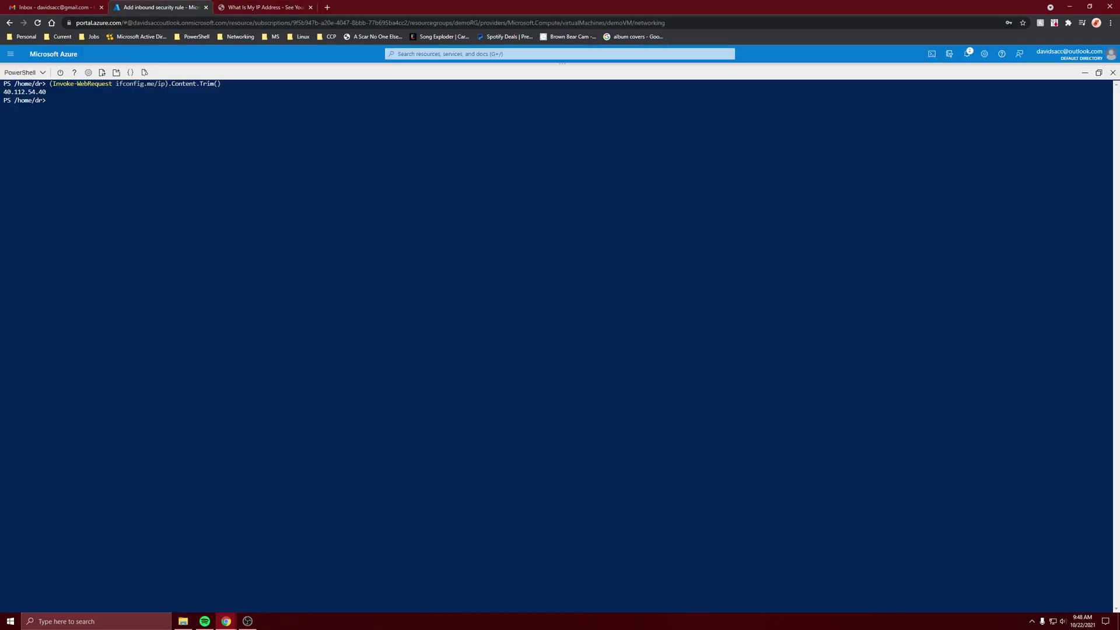
pyautogui.moveTo(45, 91); pyautogui.dragTo(4, 92)
pyautogui.click(269, 7)
pyautogui.click(175, 7)
pyautogui.click(1085, 72)
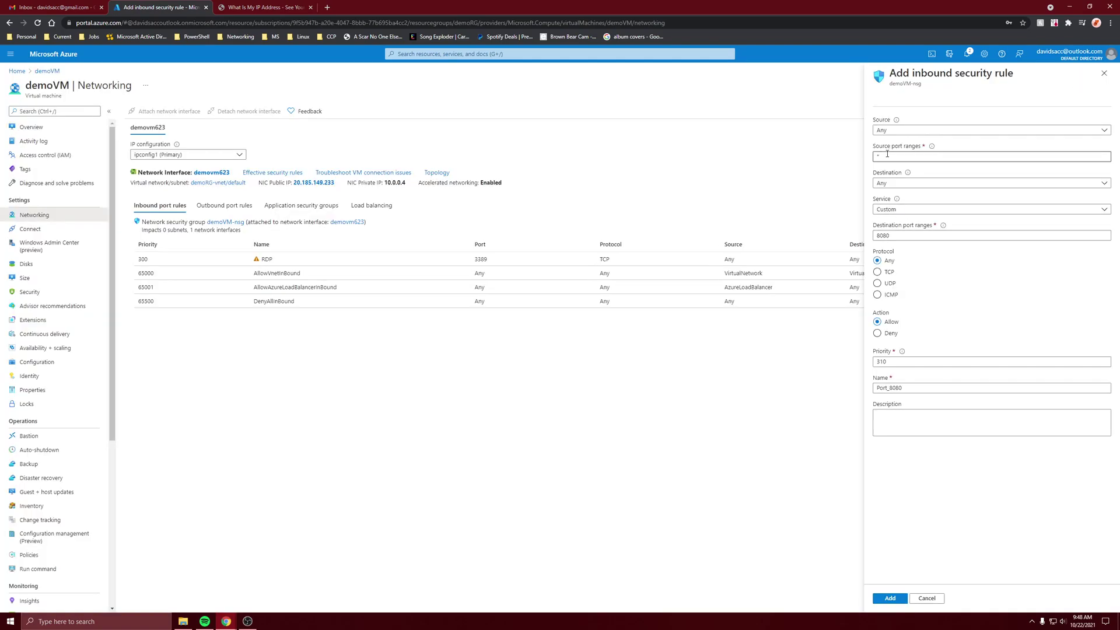
pyautogui.click(268, 7)
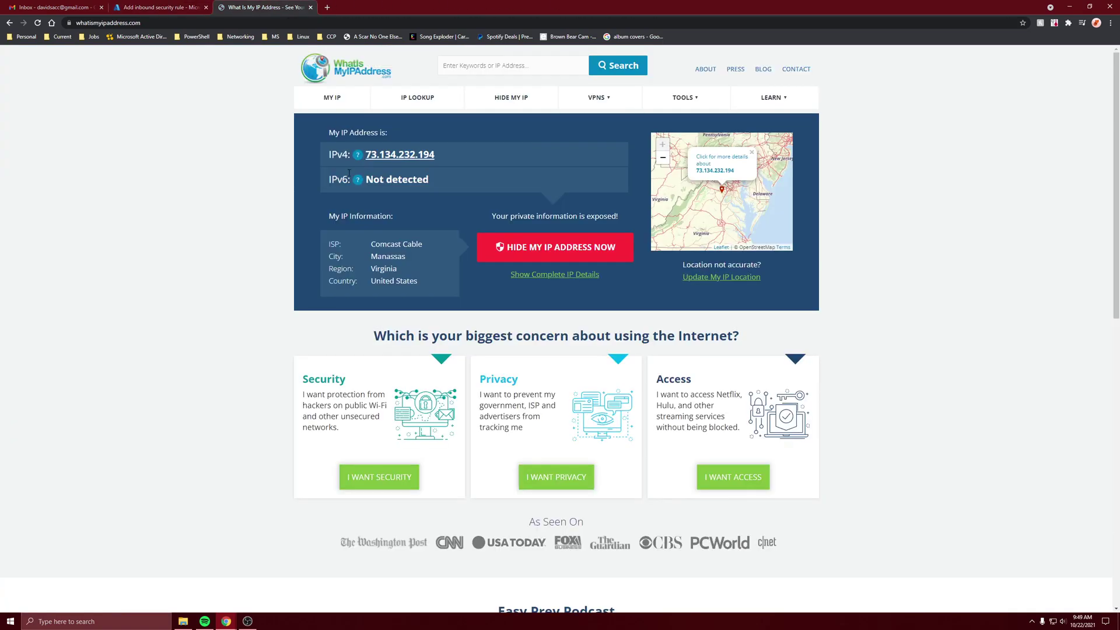
pyautogui.click(159, 7)
# Step: Set the inbound rule's source to IP Addresses with 40.112.54.40, keeping the source port range as *
pyautogui.click(902, 130)
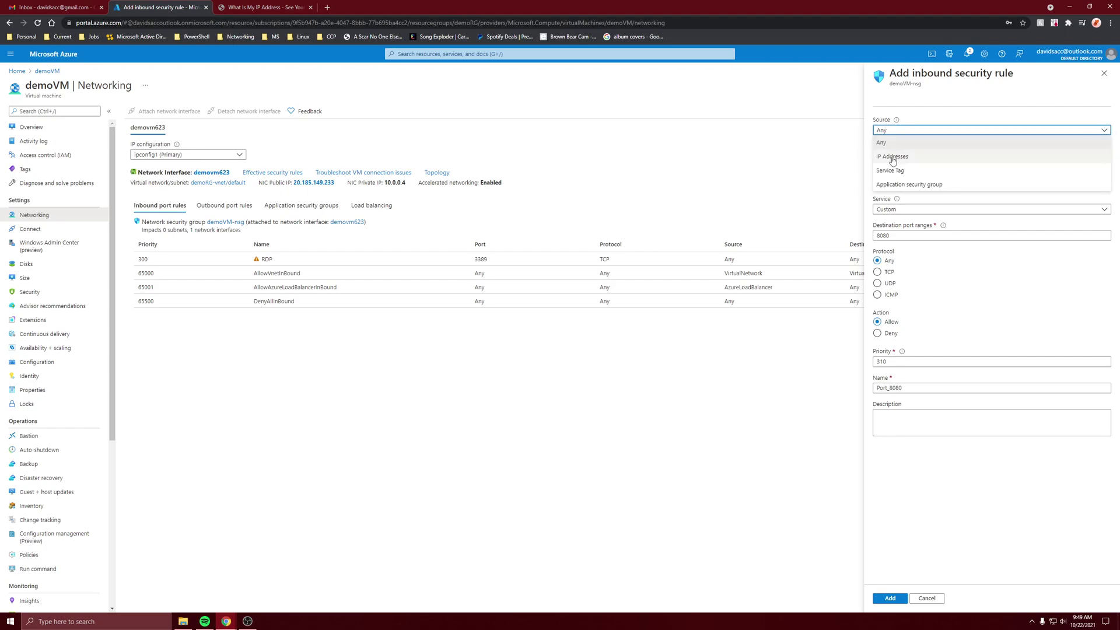
pyautogui.click(892, 157)
pyautogui.click(918, 158)
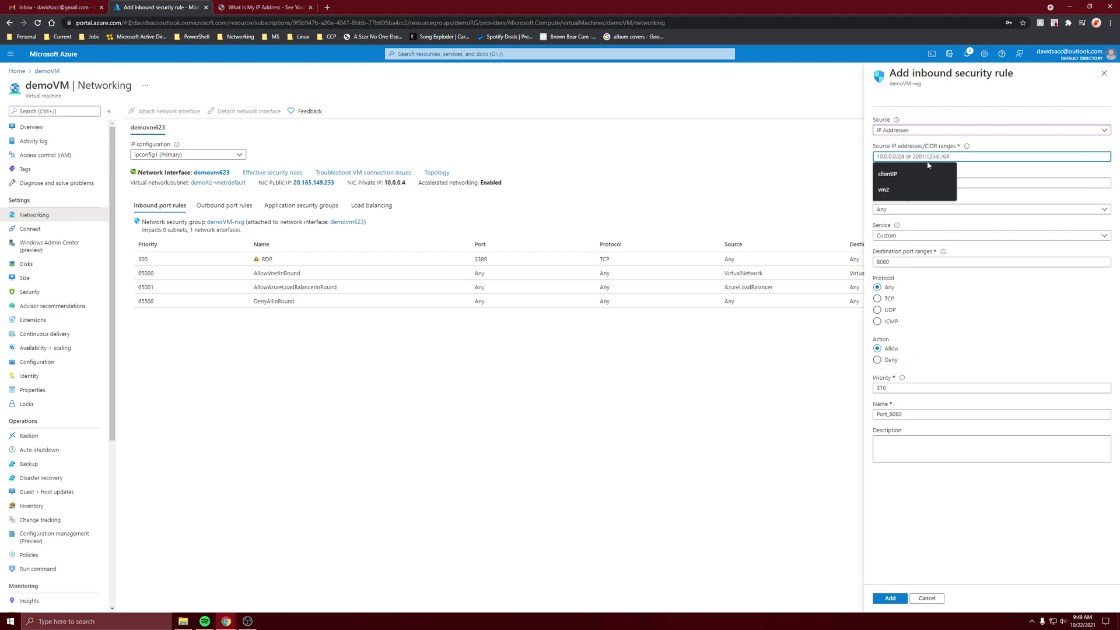
pyautogui.write('40.112.54.40')
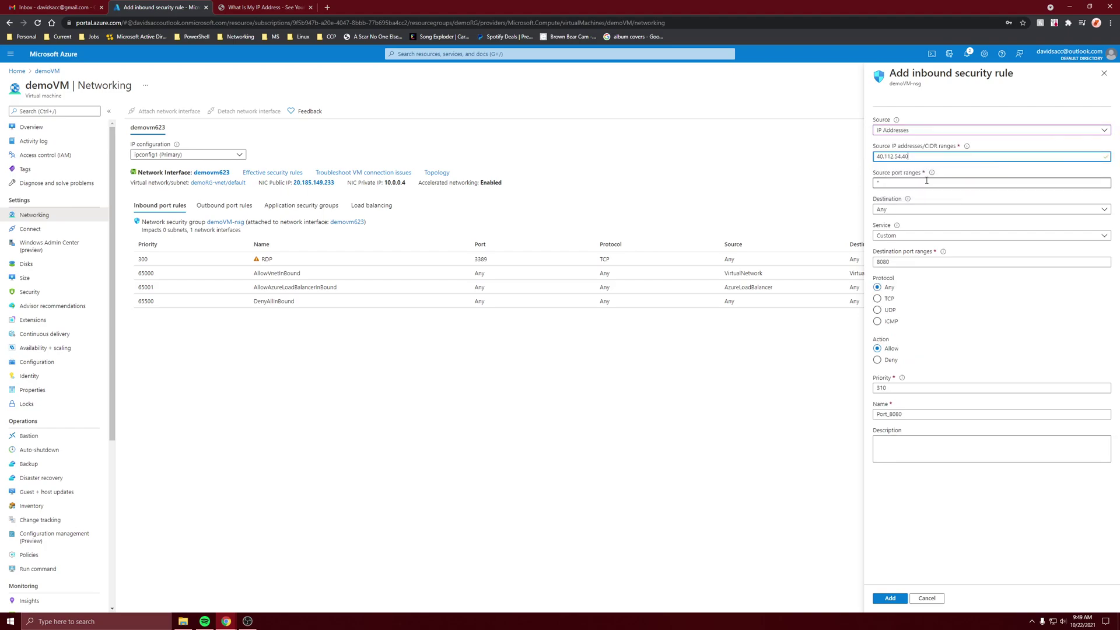
pyautogui.click(927, 181)
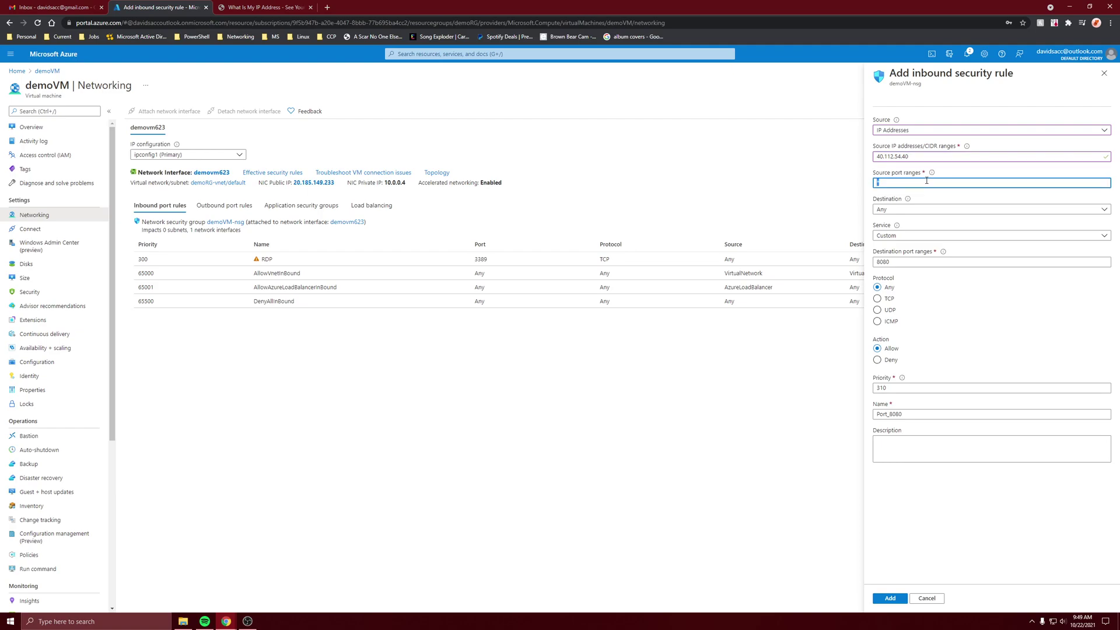
# Step: Set the rule's service to RDP, name it Port_CloudCommand, and add it to the network security group
pyautogui.click(908, 240)
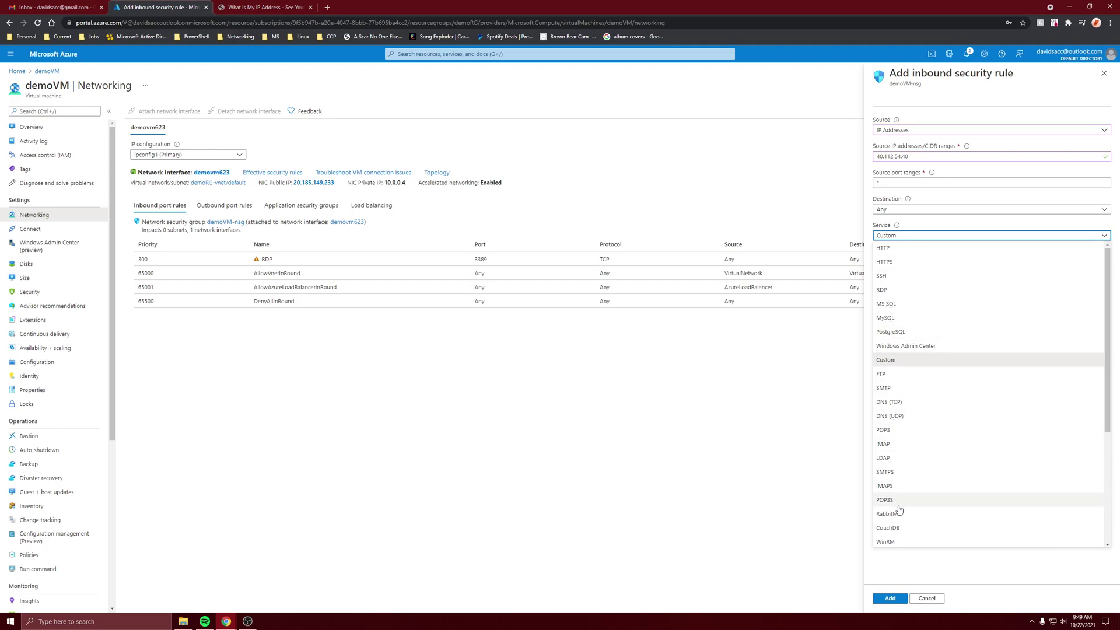
pyautogui.click(884, 289)
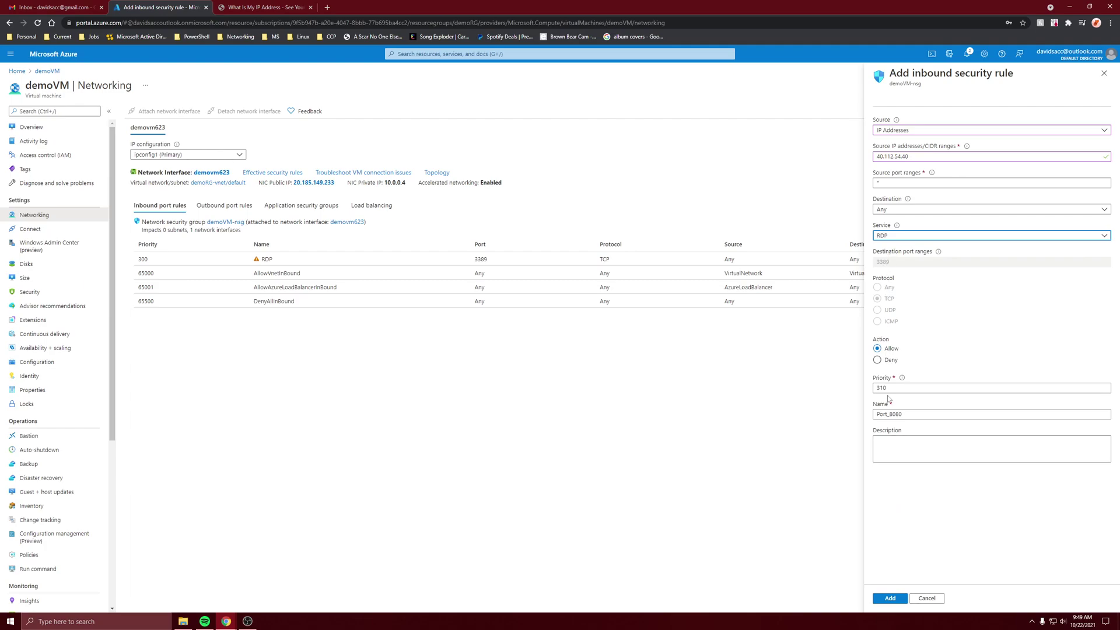
pyautogui.doubleClick(899, 413)
pyautogui.click(899, 414)
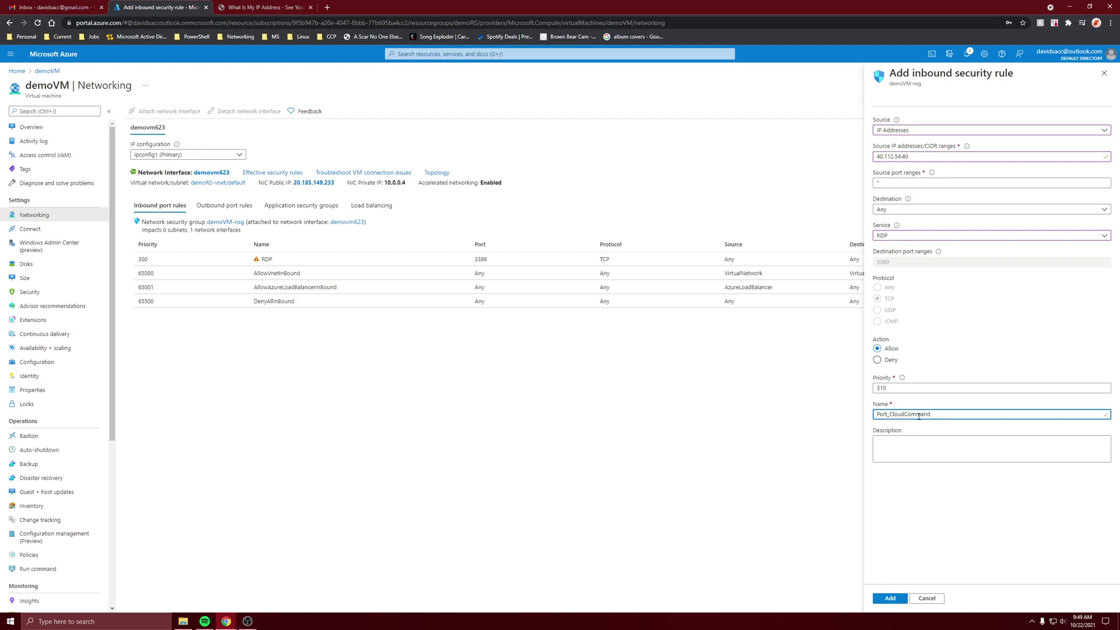
pyautogui.click(890, 599)
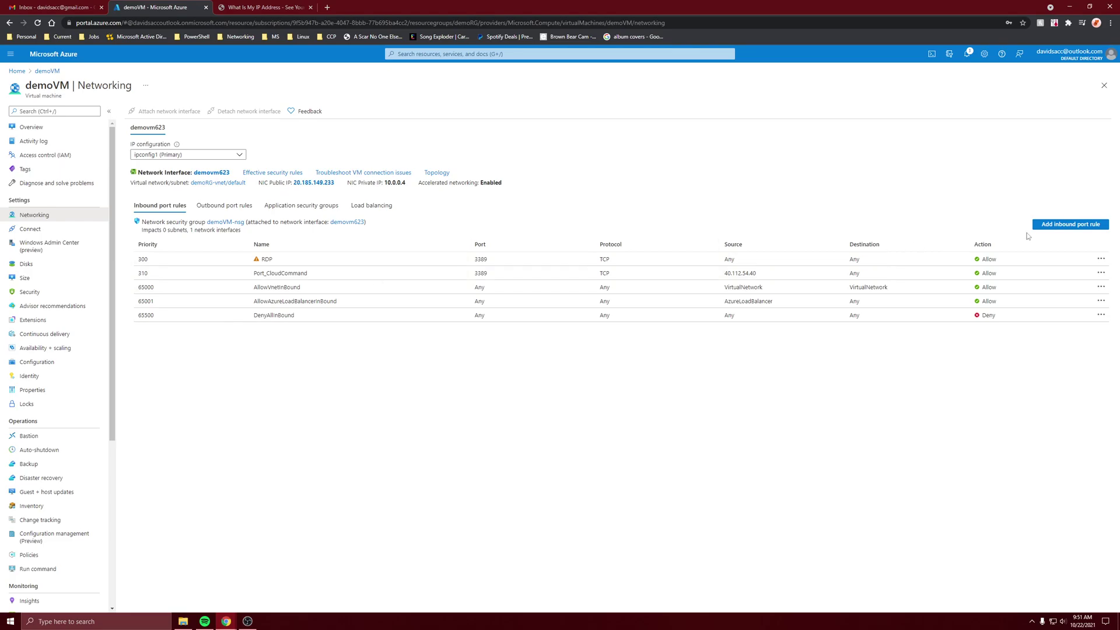
# Step: Start another inbound port rule with IP Addresses as source, using the IPv4 address copied from WhatIsMyIPAddress
pyautogui.click(1070, 224)
pyautogui.click(262, 7)
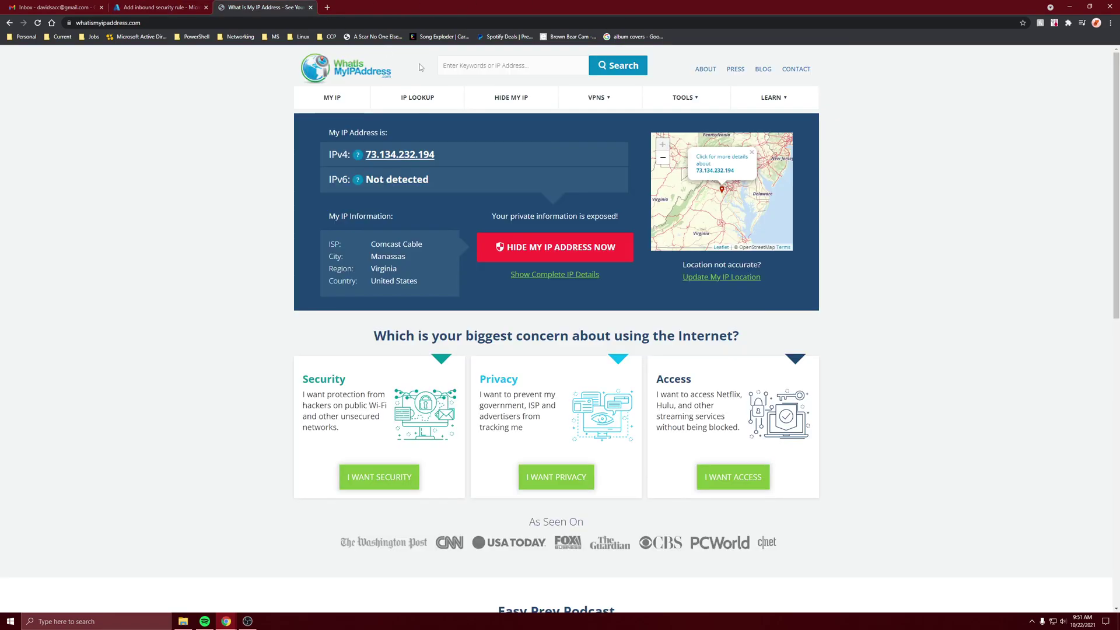
pyautogui.moveTo(442, 158); pyautogui.dragTo(364, 157)
pyautogui.hotkey('ctrl', 'c')
pyautogui.click(161, 7)
pyautogui.click(891, 132)
pyautogui.click(892, 157)
pyautogui.click(898, 158)
pyautogui.hotkey('ctrl', 'v')
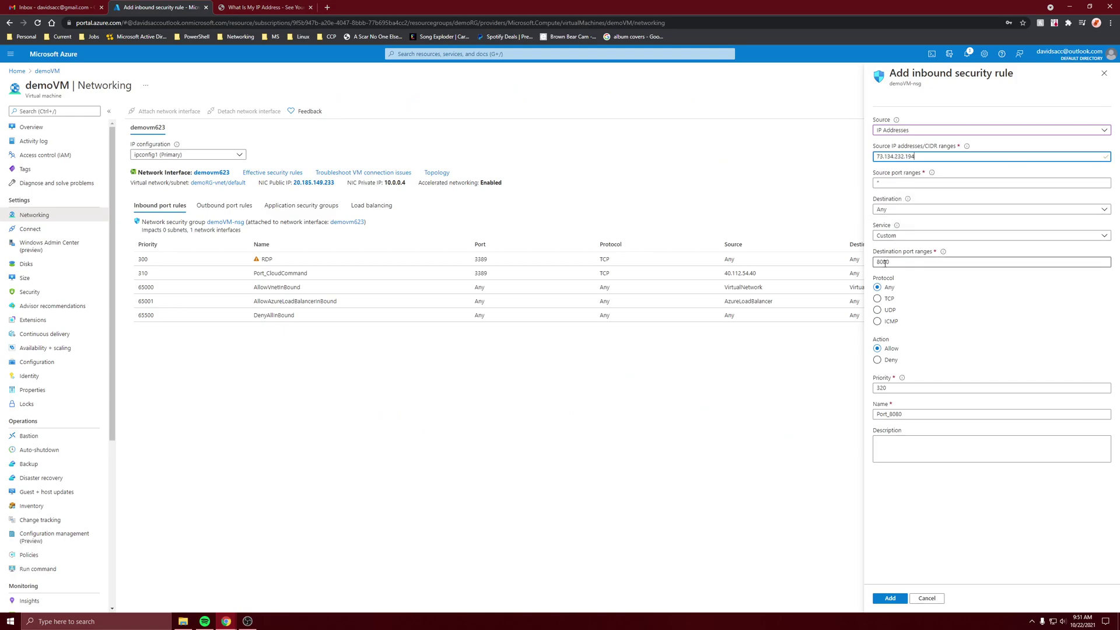
# Step: Set the second rule's service to RDP, give it a name beginning with Port_Webs, and add the rule
pyautogui.click(892, 237)
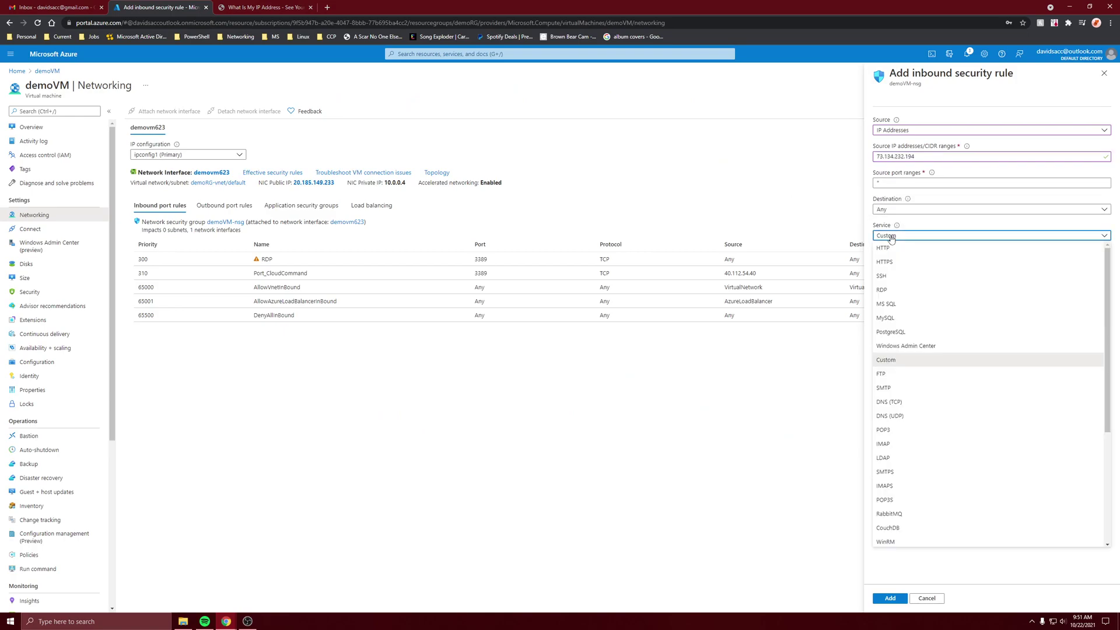
pyautogui.click(897, 292)
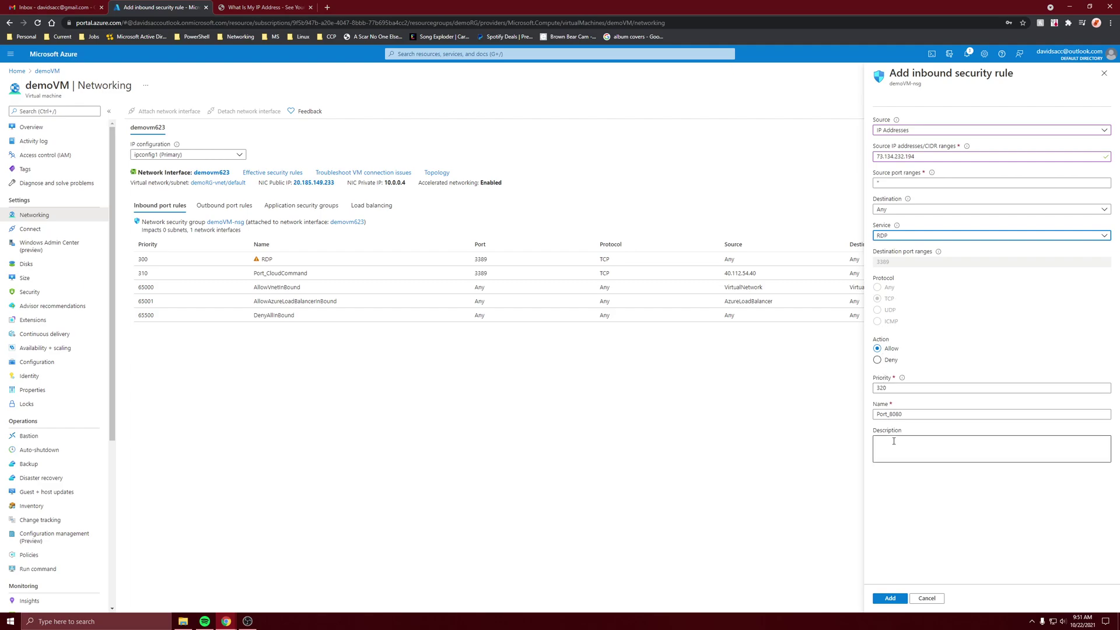
pyautogui.click(905, 413)
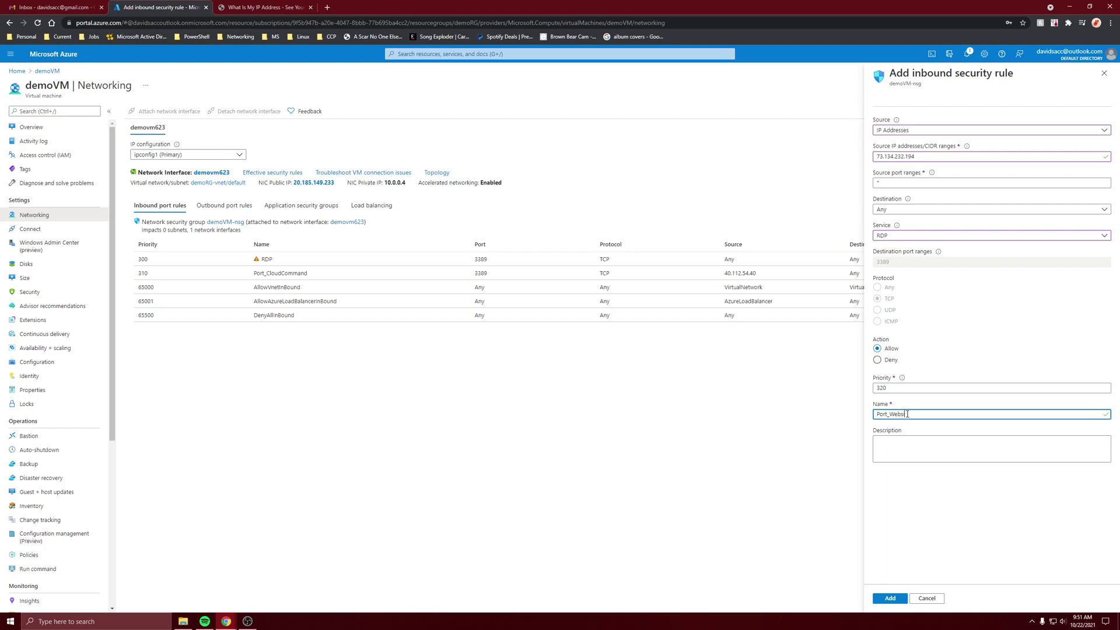
pyautogui.click(890, 598)
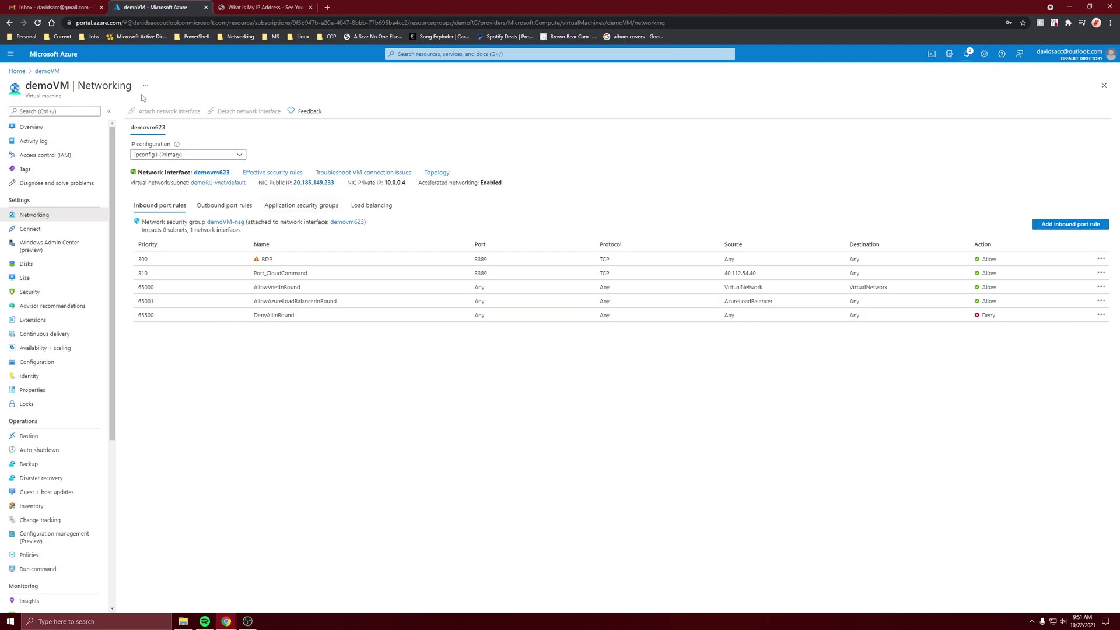
# Step: Download the RDP connection file for demoVM and save it as demoVM in the Downloads folder
pyautogui.click(32, 126)
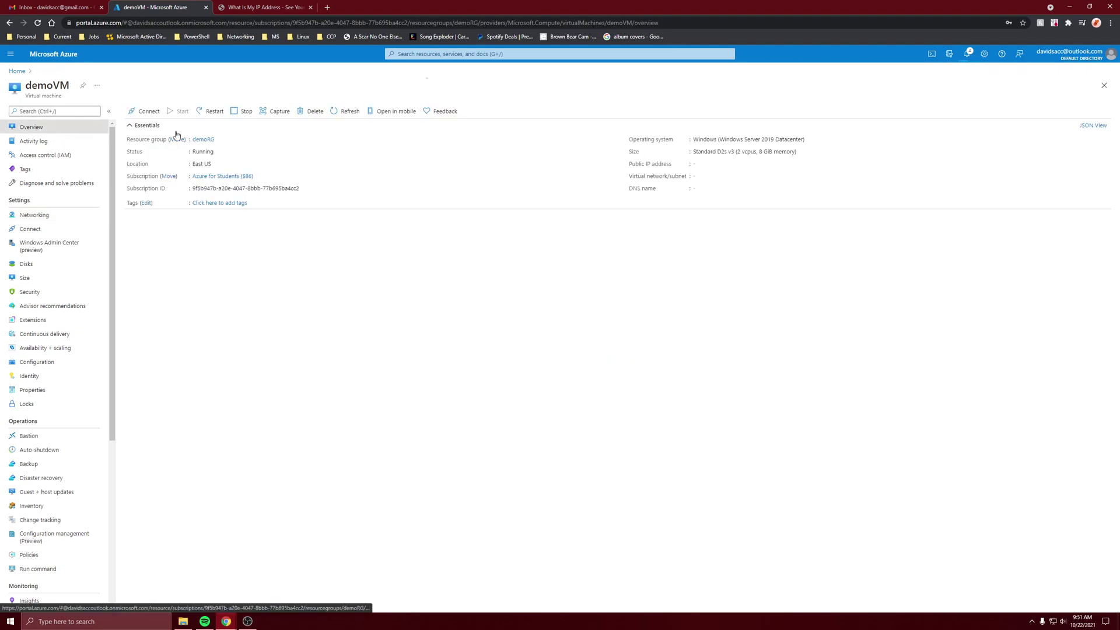
pyautogui.click(146, 112)
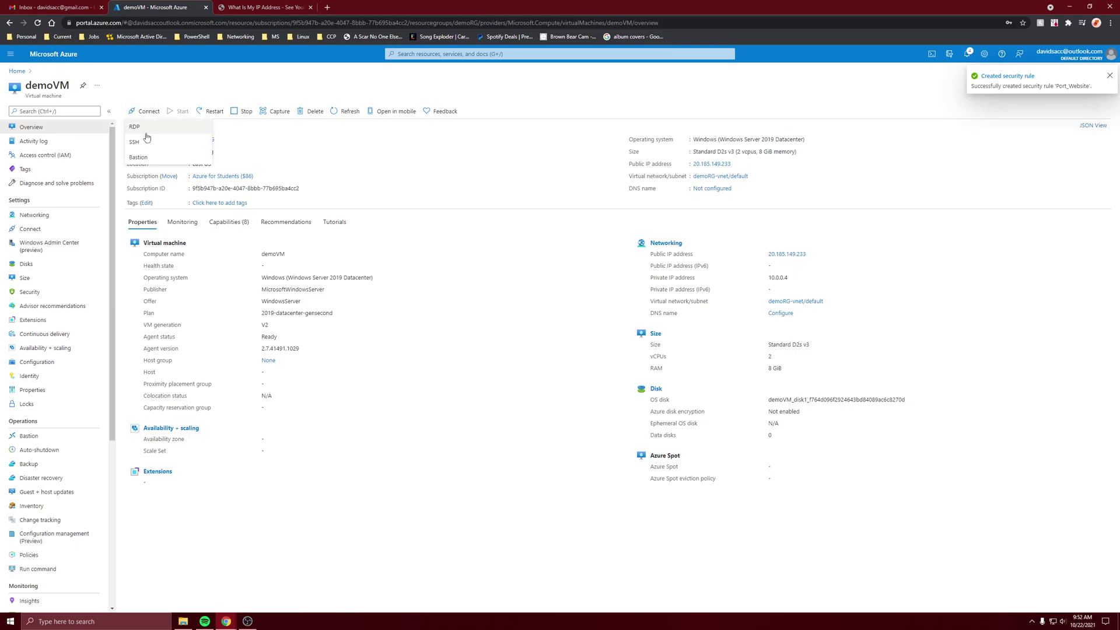
pyautogui.click(149, 128)
pyautogui.click(173, 249)
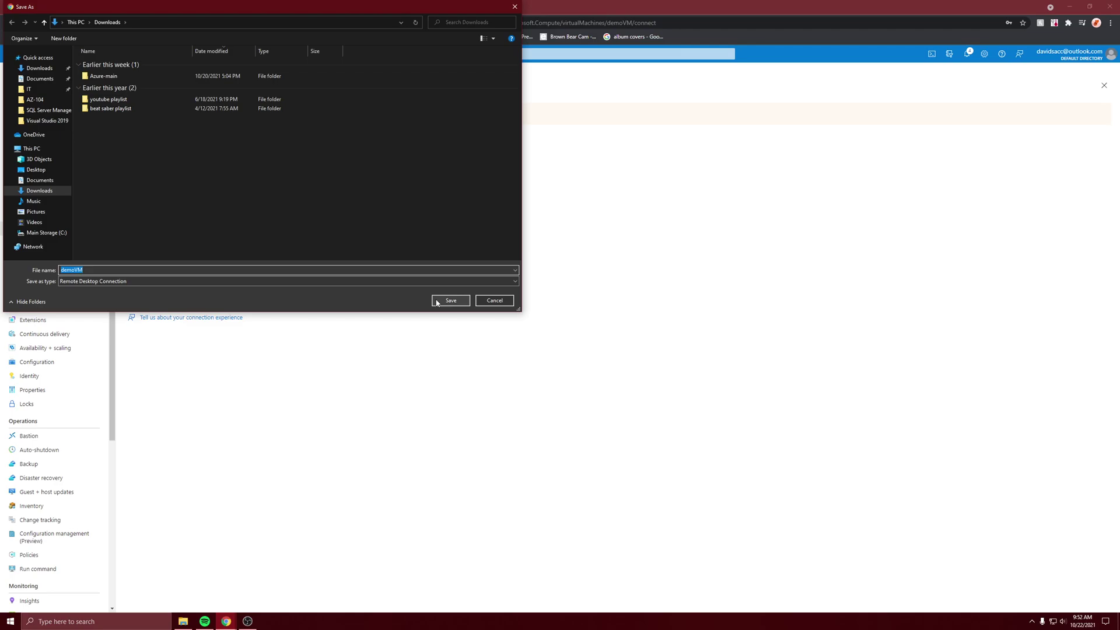
pyautogui.click(438, 302)
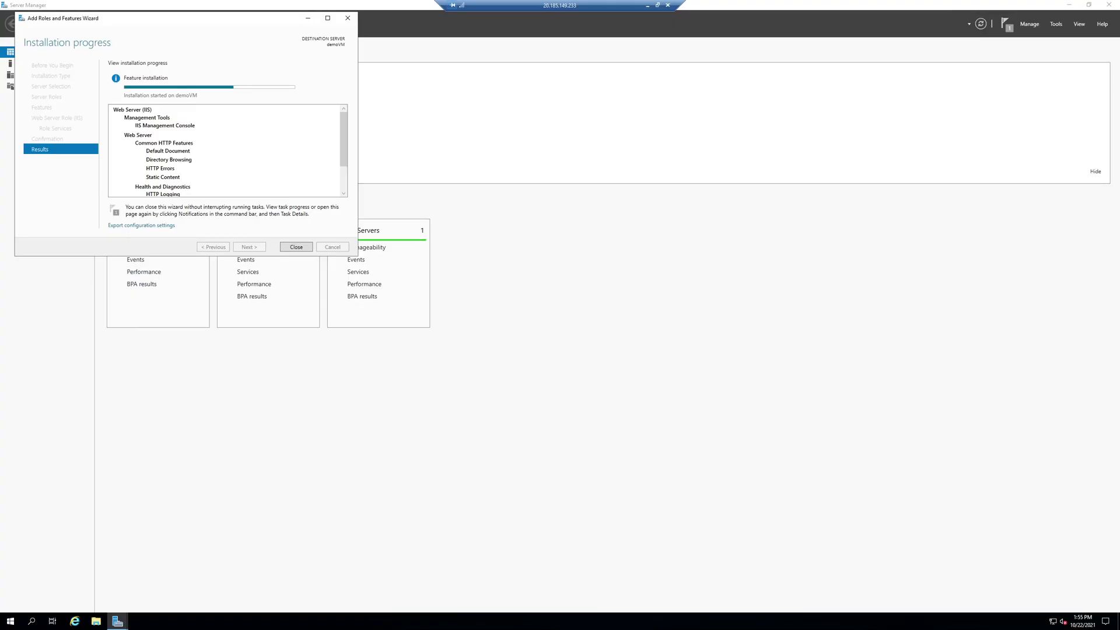
# Step: Leave the remote session and start another inbound port rule on demoVM with the Internet service tag as source
pyautogui.click(747, 424)
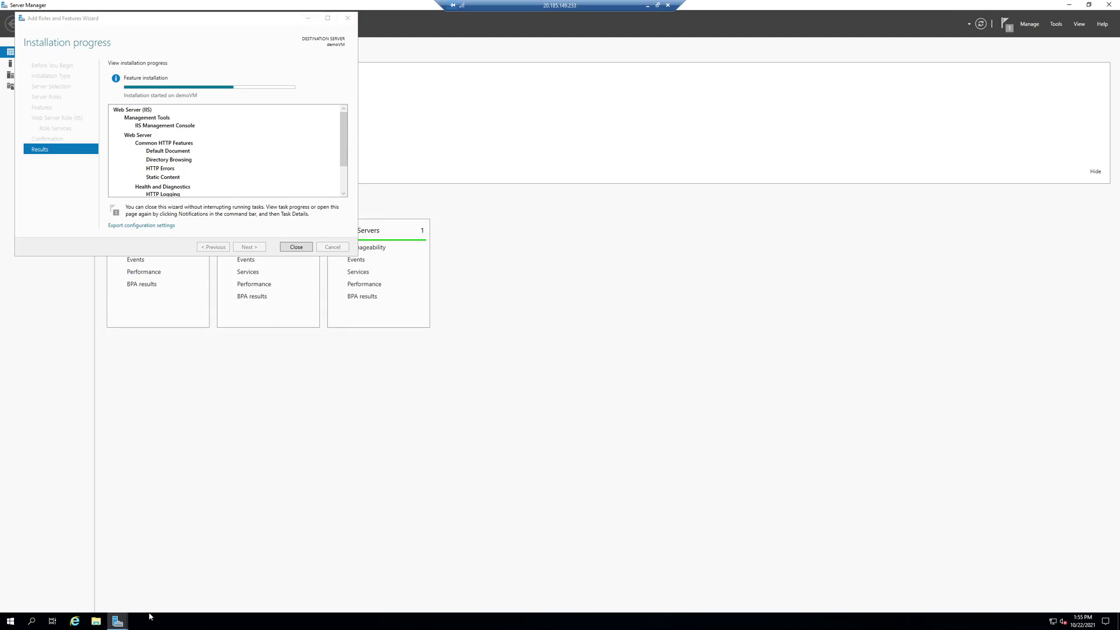
pyautogui.click(649, 6)
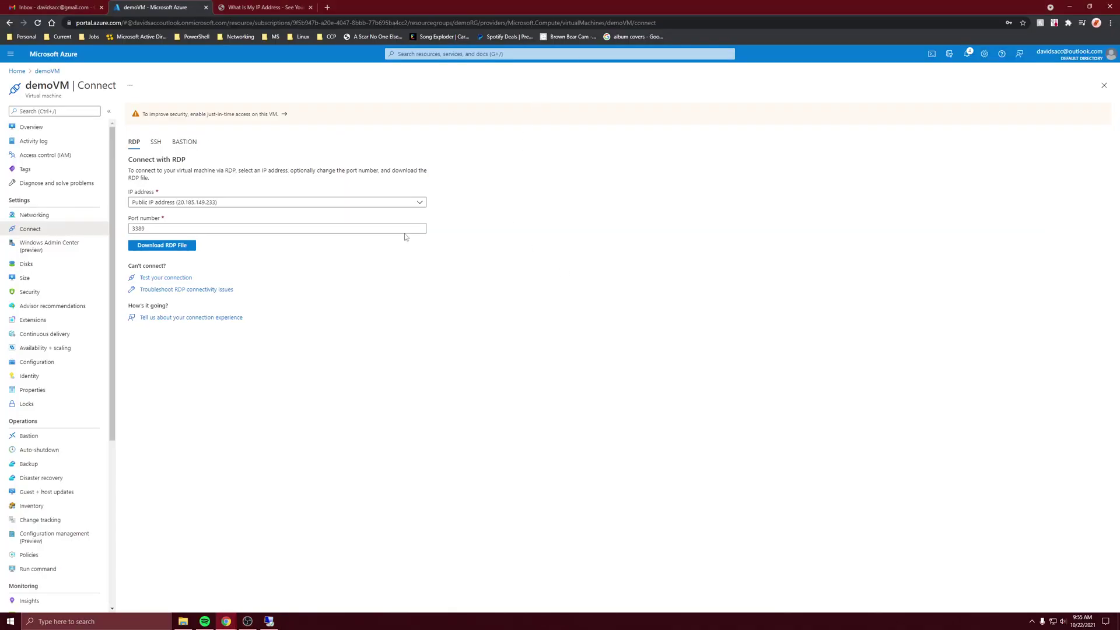
pyautogui.click(55, 217)
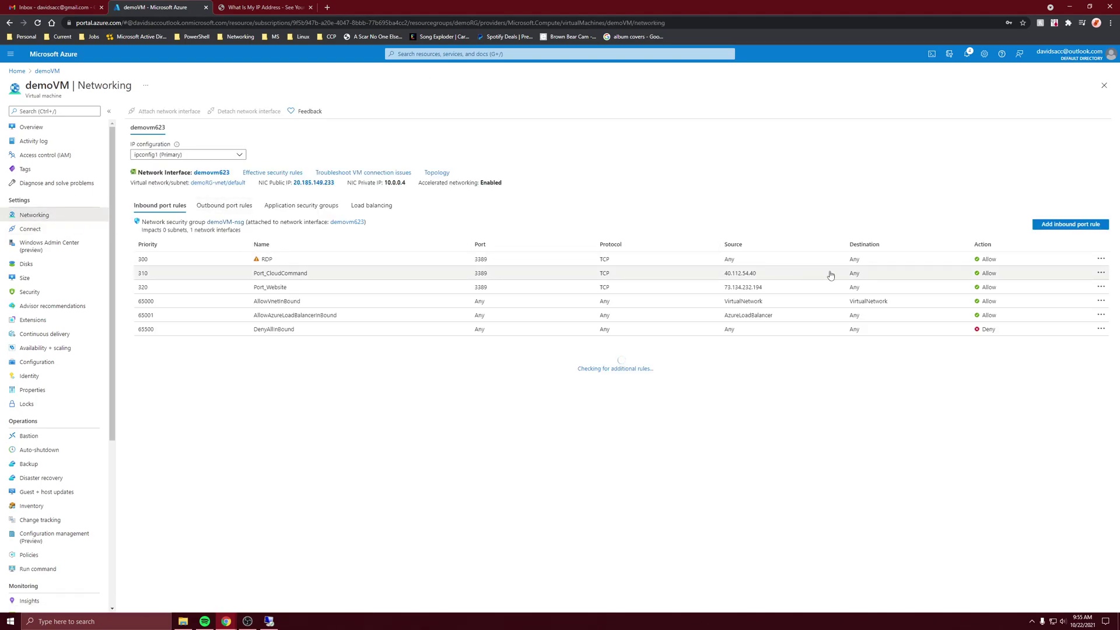
pyautogui.click(1048, 225)
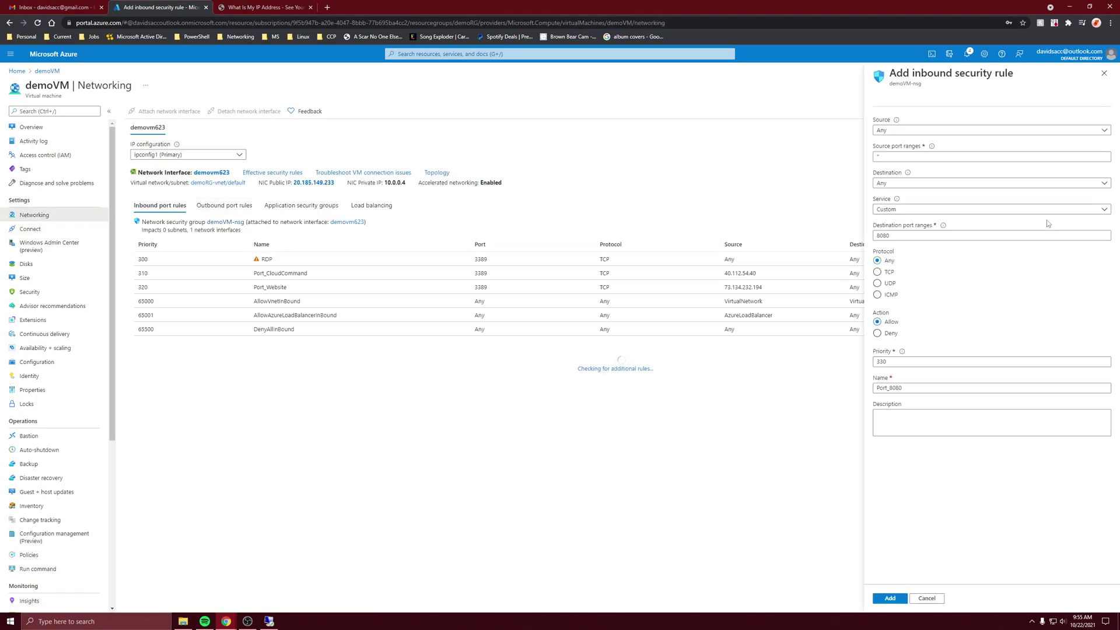
pyautogui.click(898, 131)
pyautogui.click(894, 168)
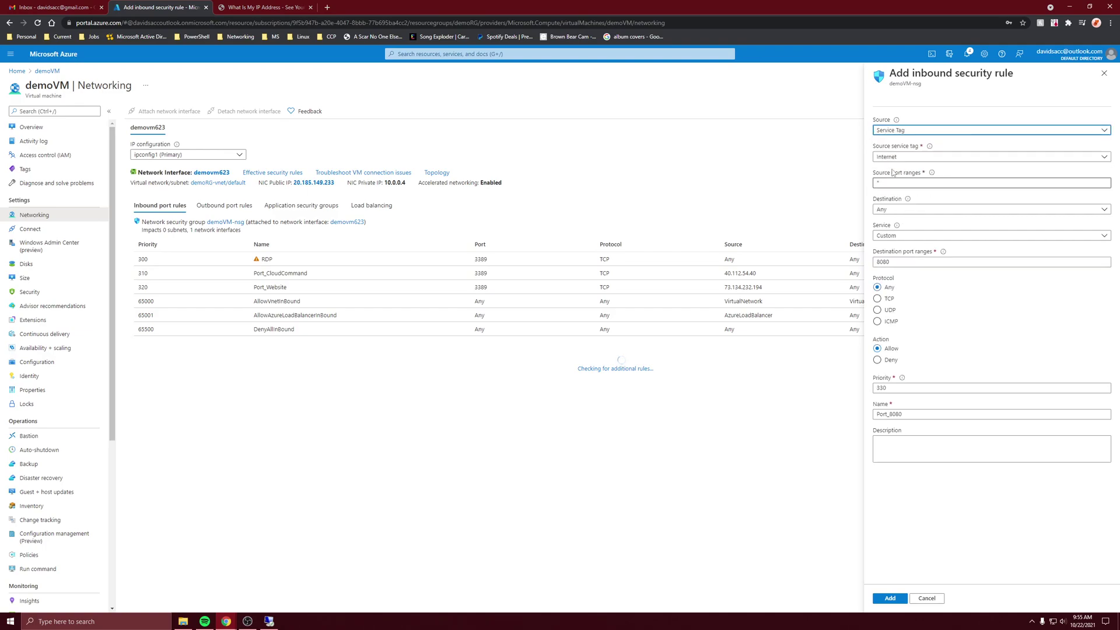
pyautogui.click(893, 158)
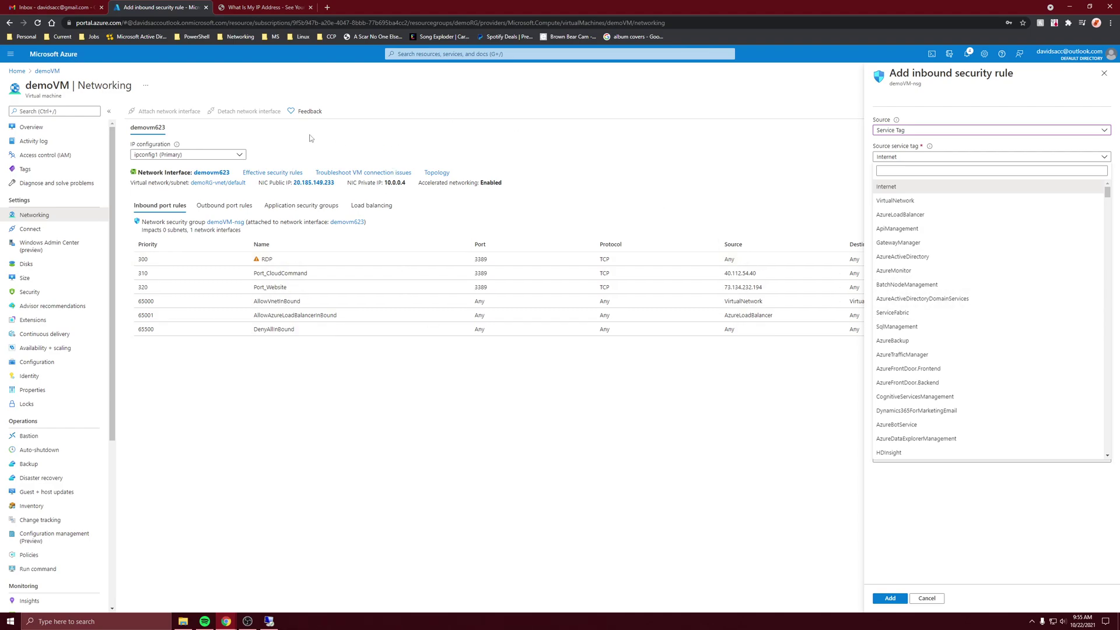
pyautogui.click(310, 7)
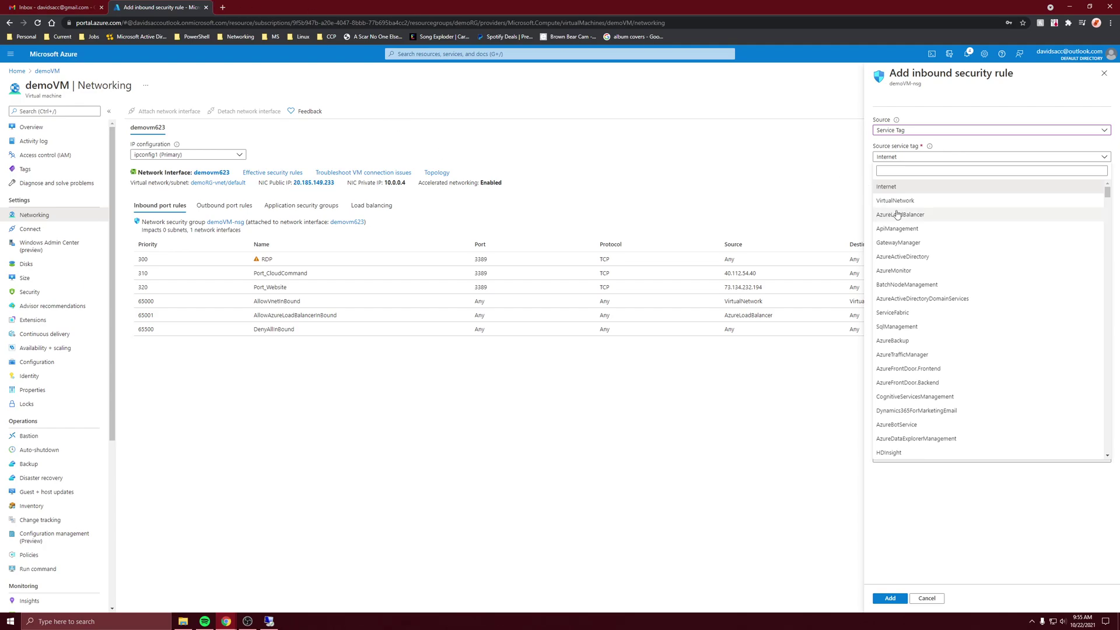
pyautogui.click(965, 141)
pyautogui.click(916, 157)
pyautogui.click(917, 157)
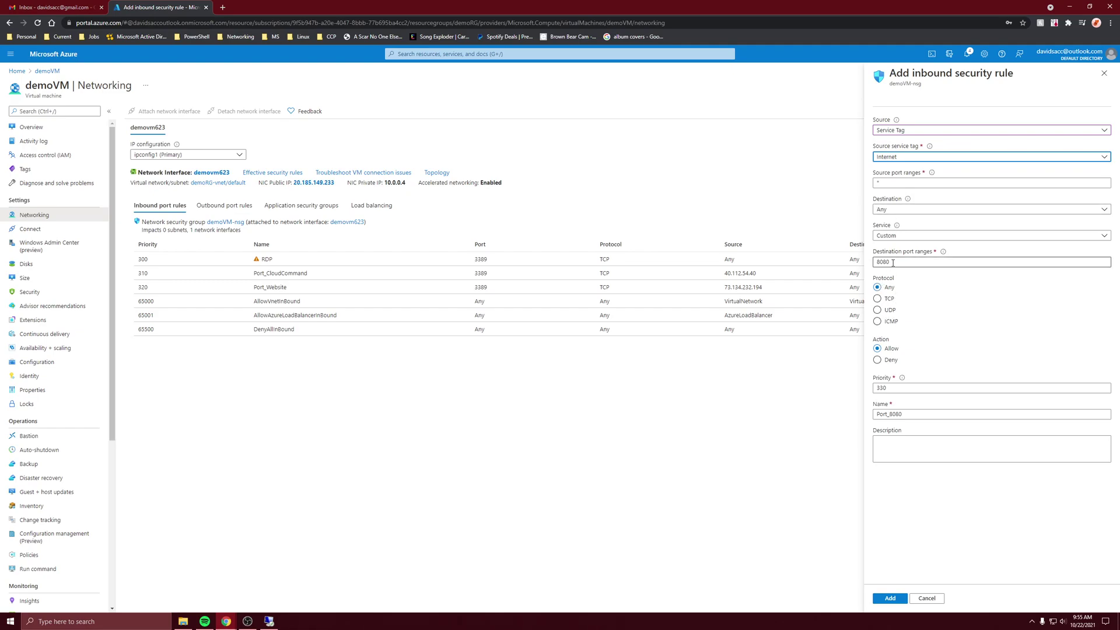
# Step: Set the rule's service to HTTP and add it to the network security group as Port_80
pyautogui.click(892, 236)
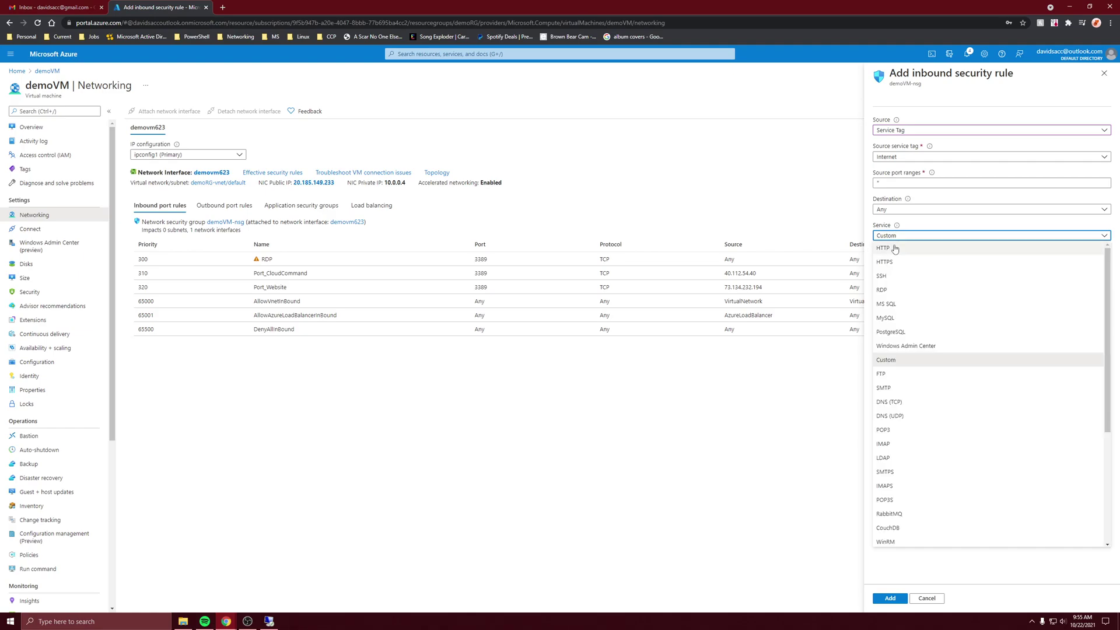
pyautogui.click(893, 249)
pyautogui.moveTo(886, 263); pyautogui.dragTo(875, 269)
pyautogui.click(904, 414)
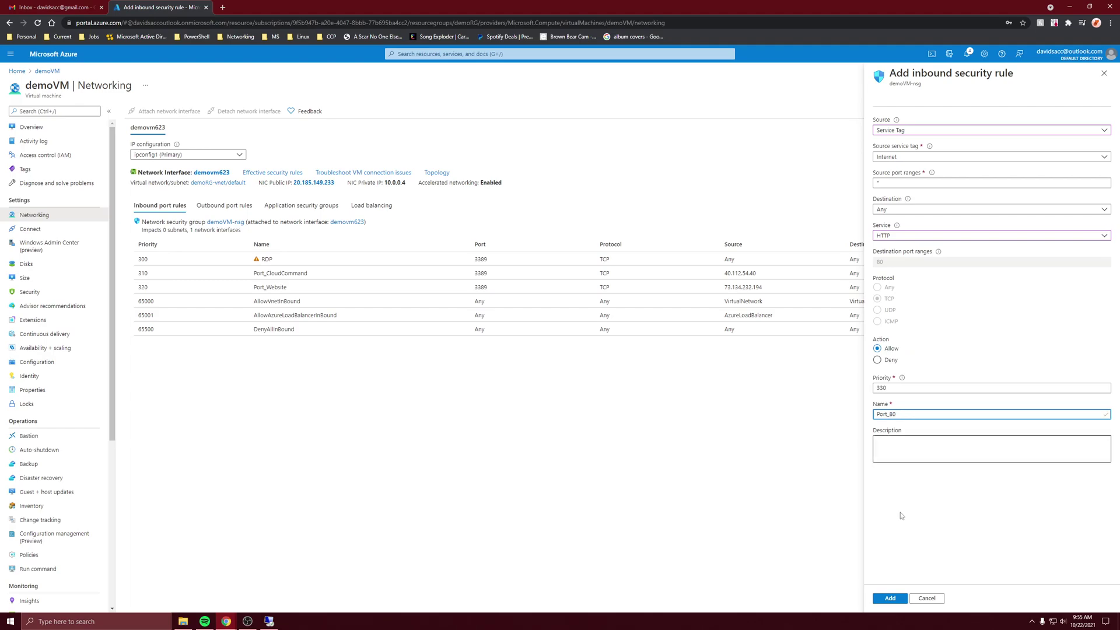
pyautogui.click(901, 131)
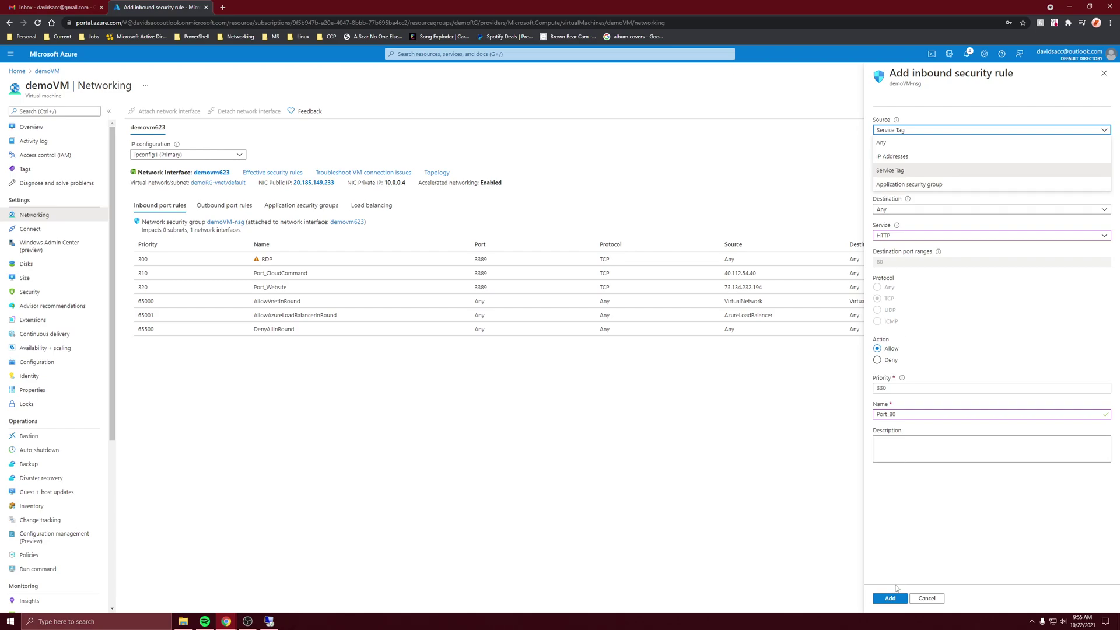
pyautogui.click(884, 601)
pyautogui.click(884, 601)
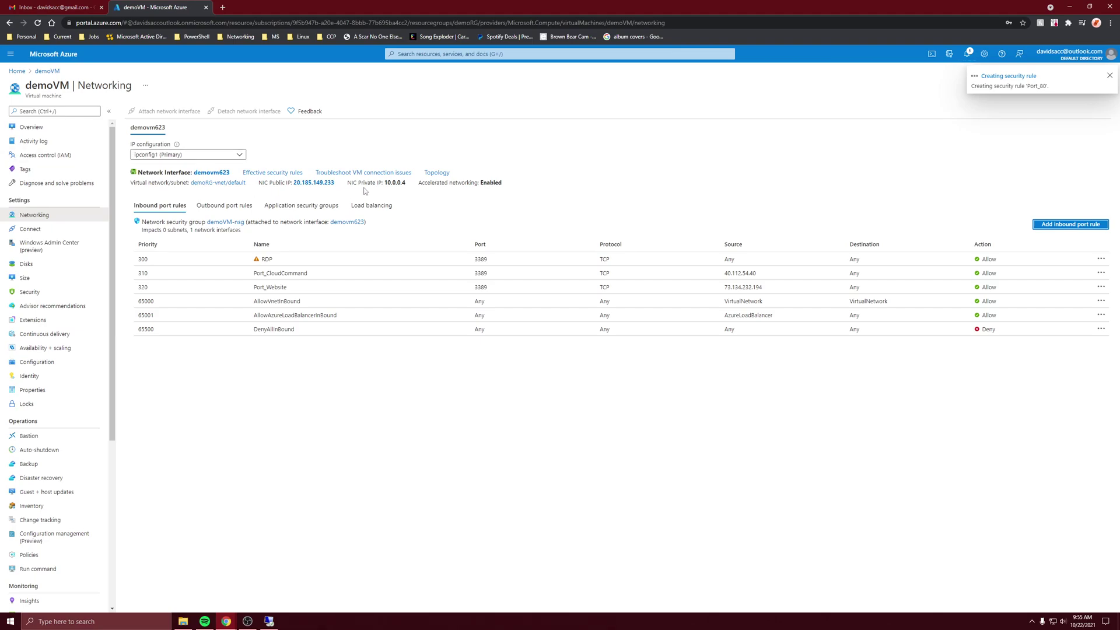
# Step: Copy demoVM's public IP address 20.185.149.233 and load it in a new browser tab
pyautogui.click(315, 184)
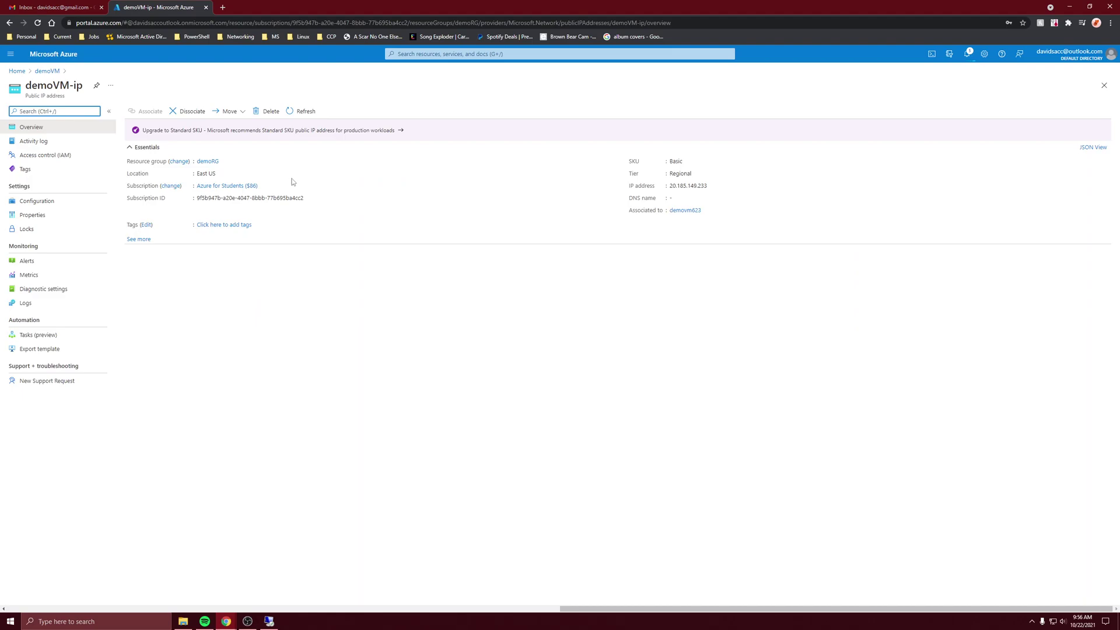
pyautogui.hotkey('alt', 'Left')
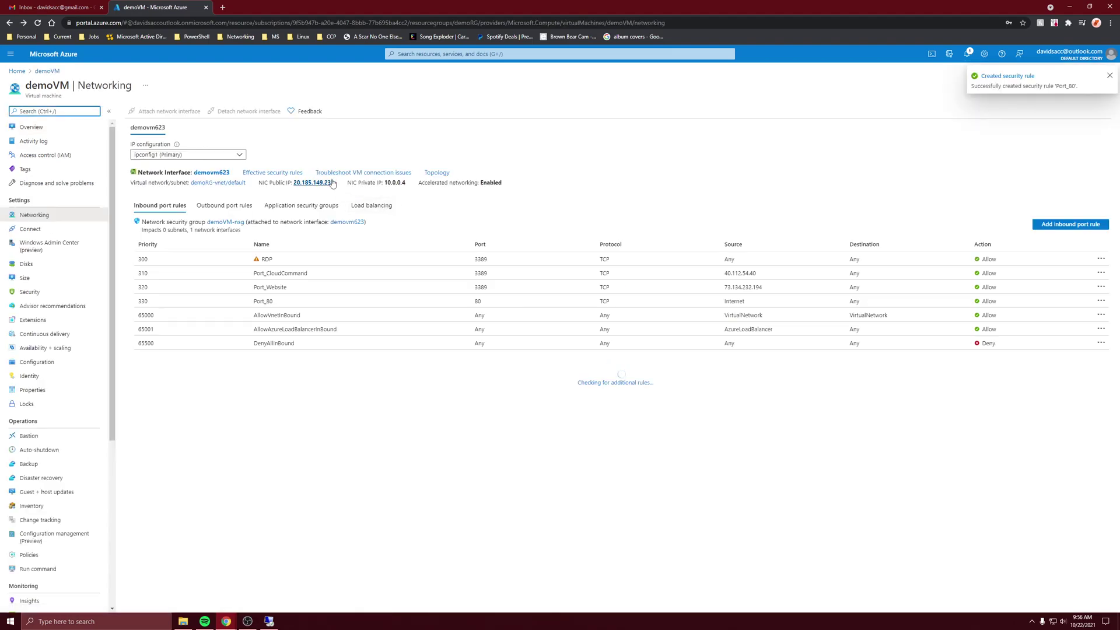
pyautogui.moveTo(343, 182); pyautogui.dragTo(286, 183)
pyautogui.hotkey('ctrl', 'c')
pyautogui.click(44, 130)
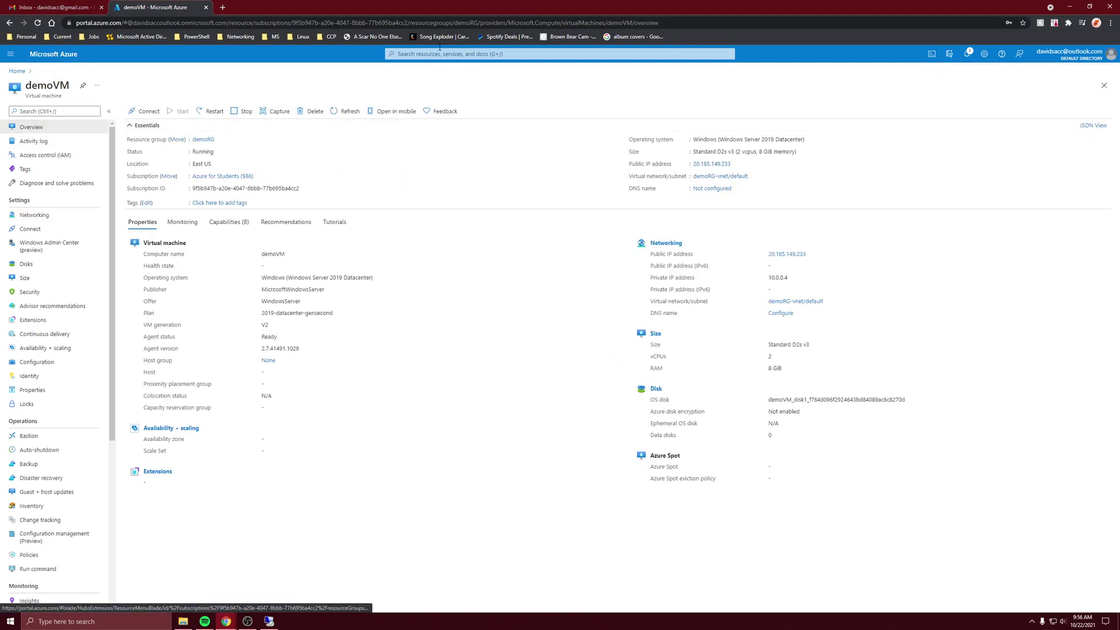
pyautogui.click(223, 7)
pyautogui.hotkey('ctrl', 'v')
pyautogui.press('Return')
# Step: Return to demoVM's remote desktop session and close the Add Roles and Features Wizard and Server Manager
pyautogui.click(158, 5)
pyautogui.click(34, 215)
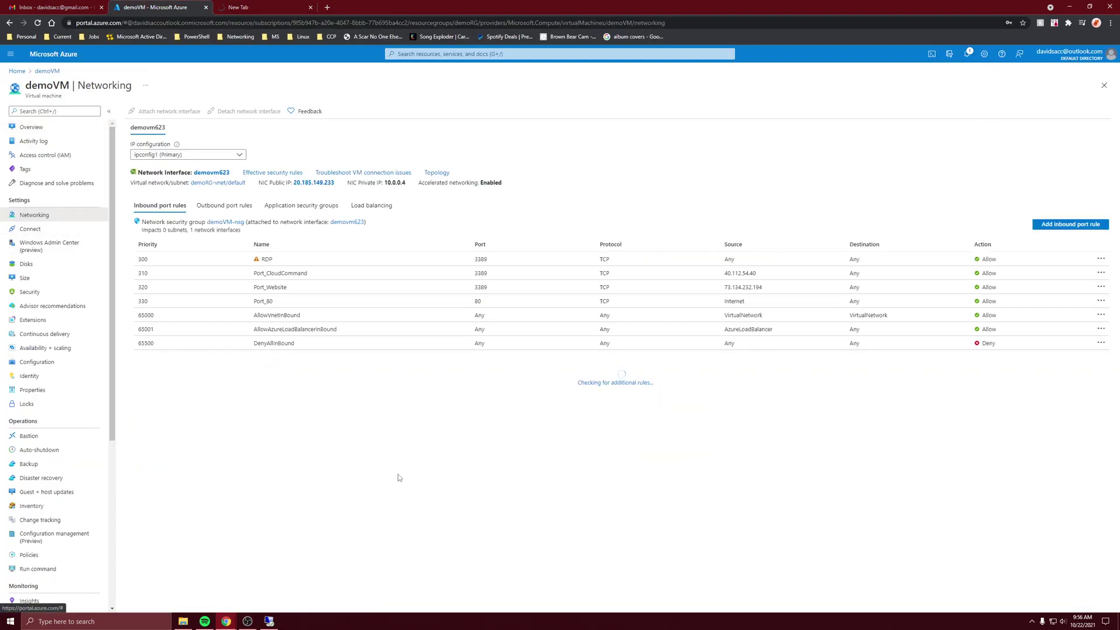
pyautogui.click(269, 622)
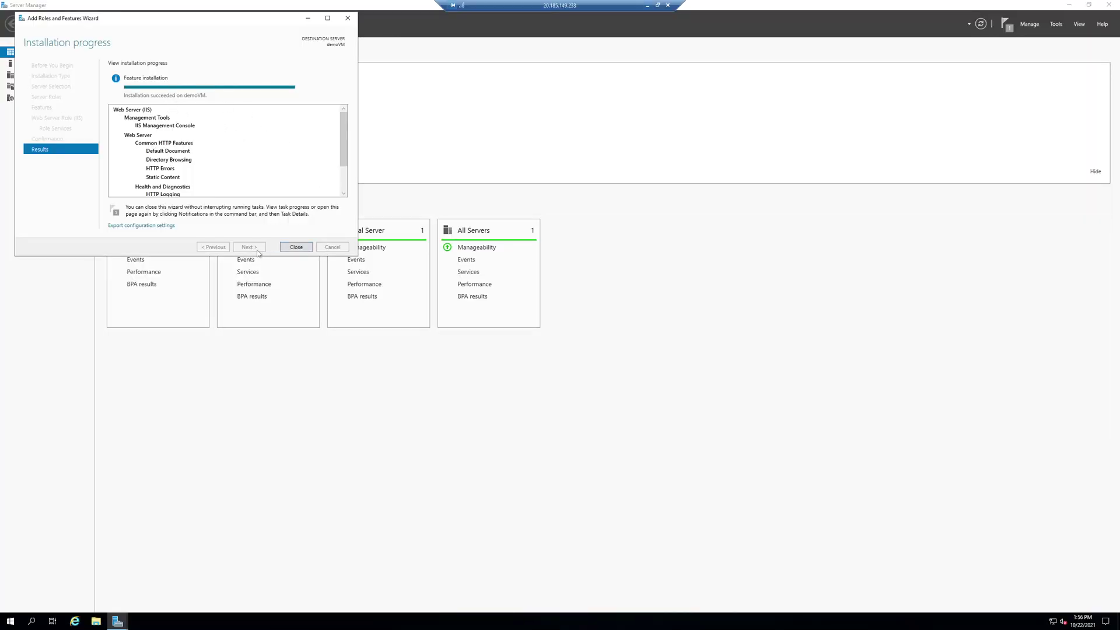
pyautogui.click(292, 249)
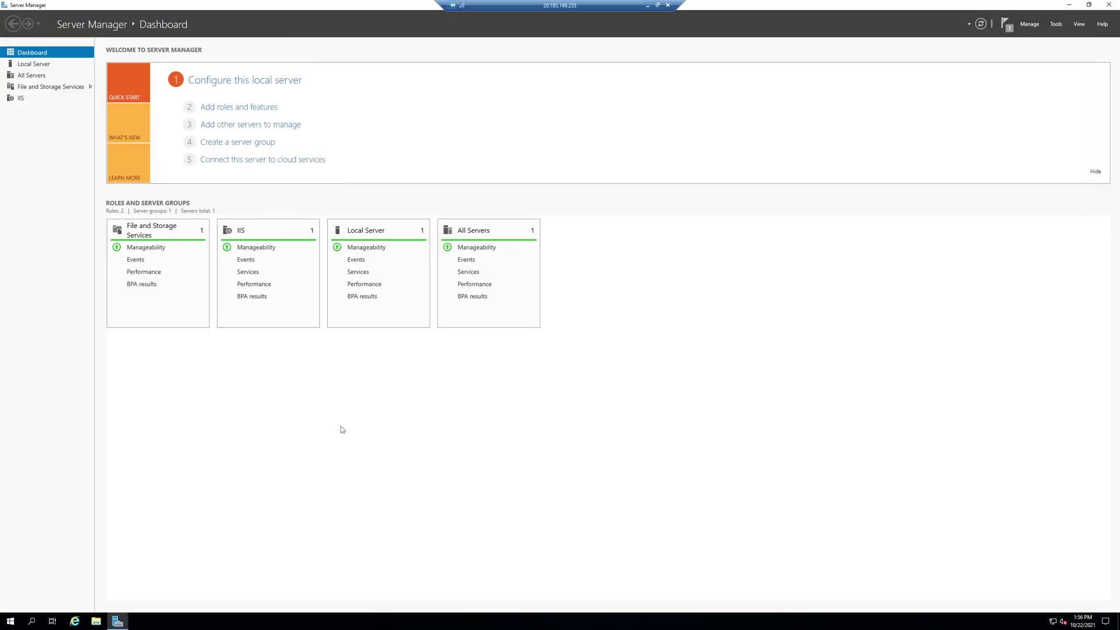
pyautogui.click(1105, 6)
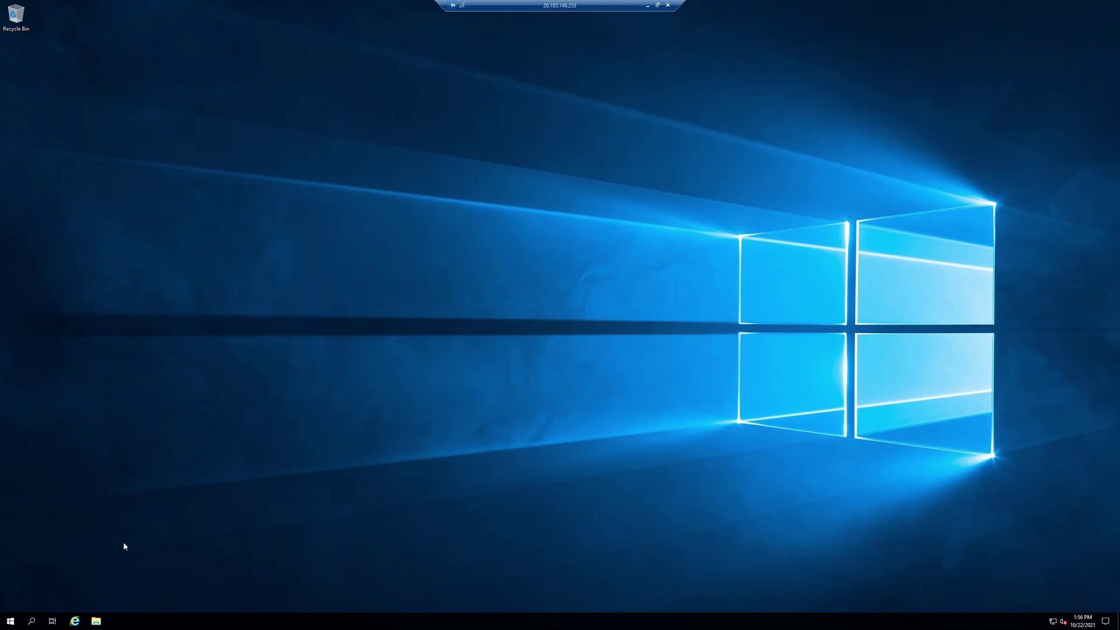
# Step: Launch Internet Explorer on demoVM, accept its recommended security settings, and minimize the remote session
pyautogui.click(74, 621)
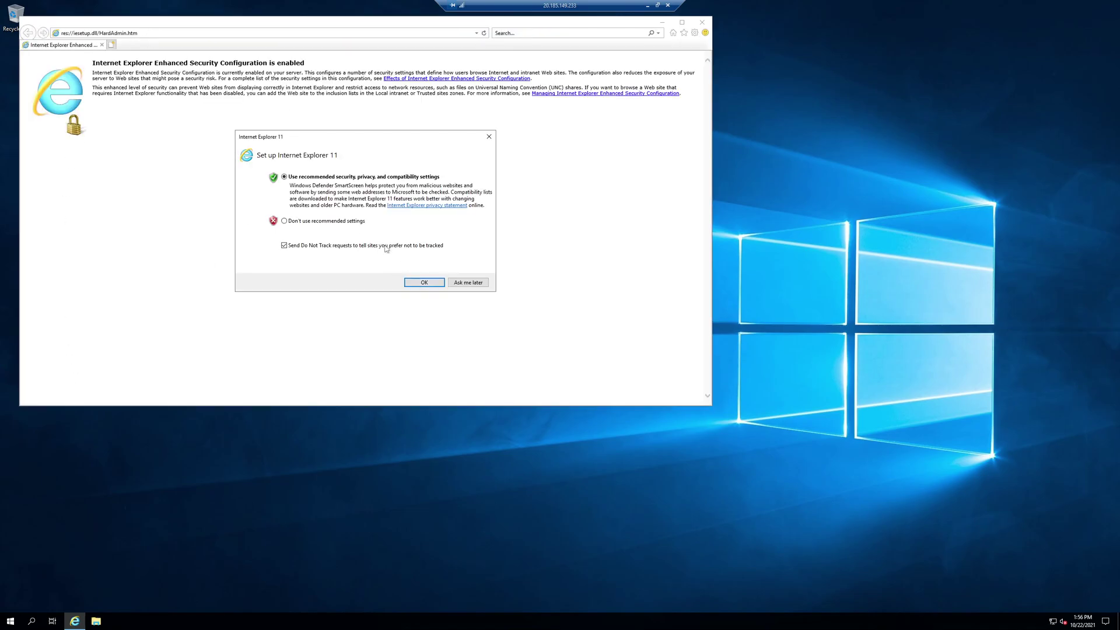
pyautogui.click(421, 284)
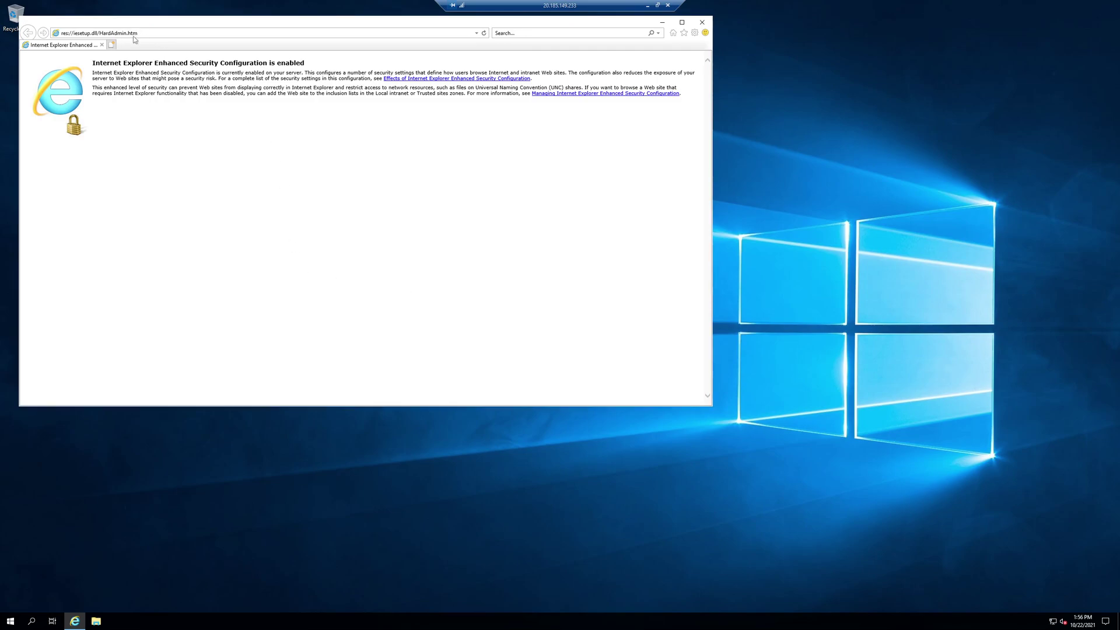
pyautogui.click(647, 5)
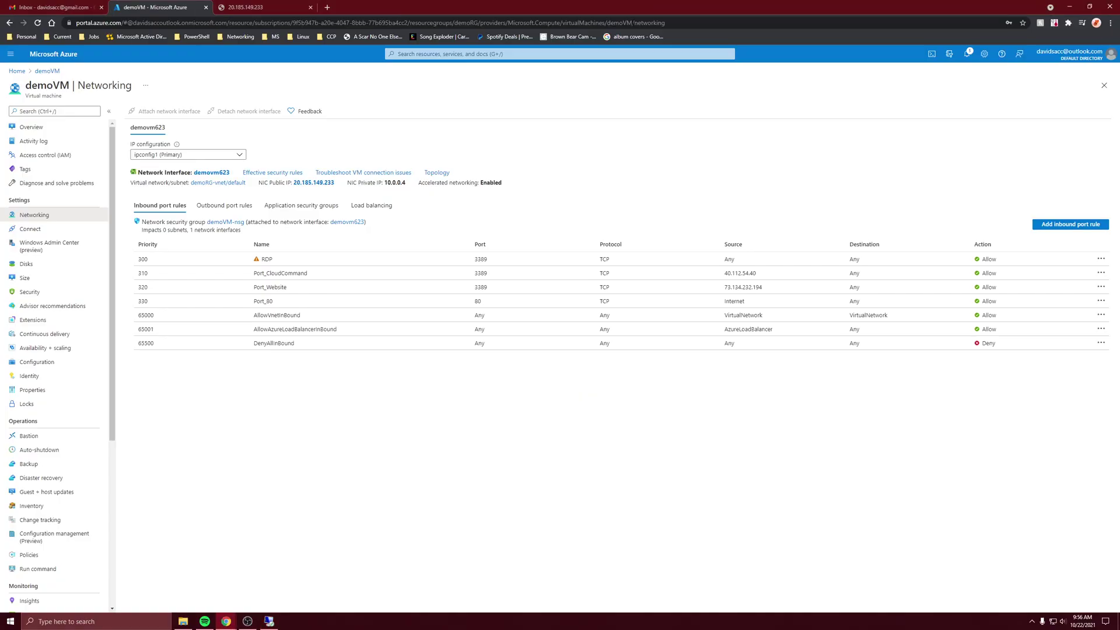
# Step: Dismiss all portal notifications, and reload the 20.185.149.233 page to check the web server before closing its tab
pyautogui.click(966, 56)
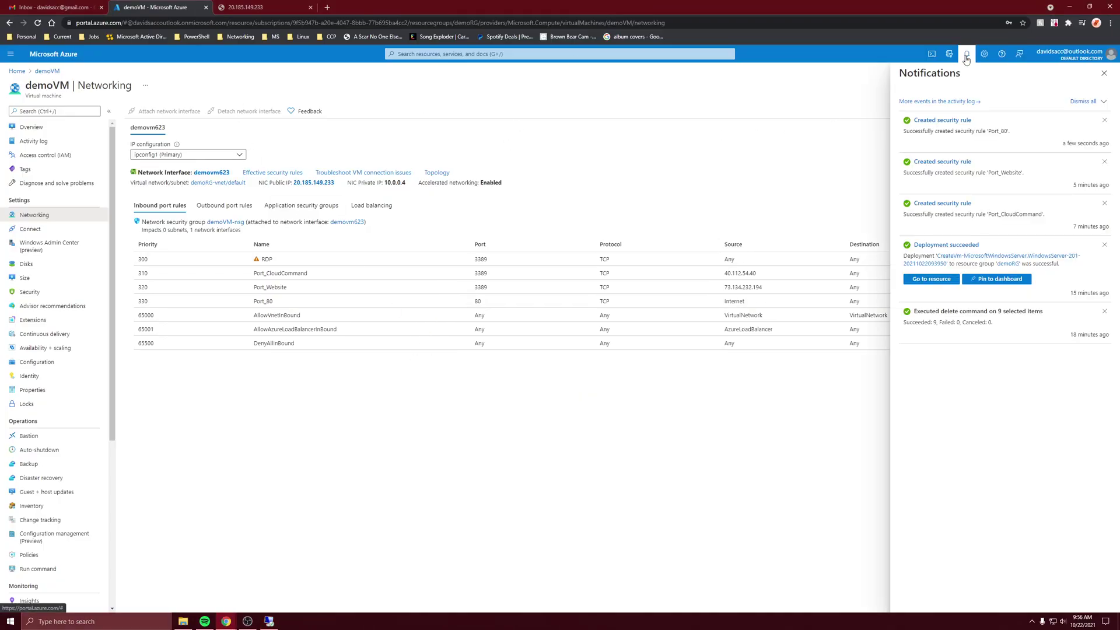
pyautogui.click(1077, 103)
pyautogui.click(248, 9)
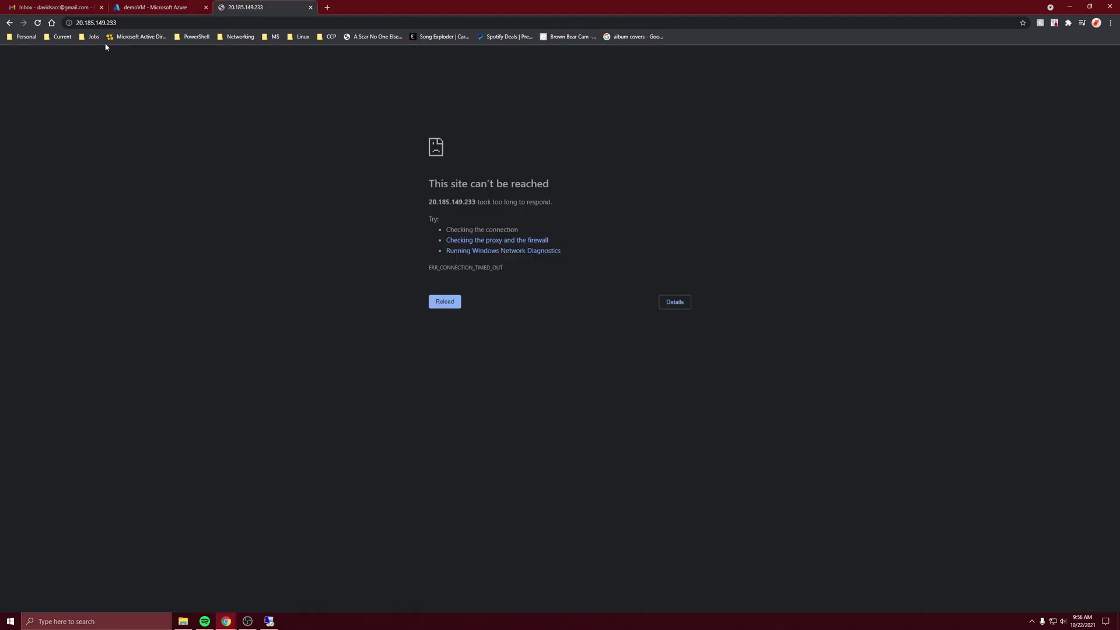
pyautogui.click(38, 22)
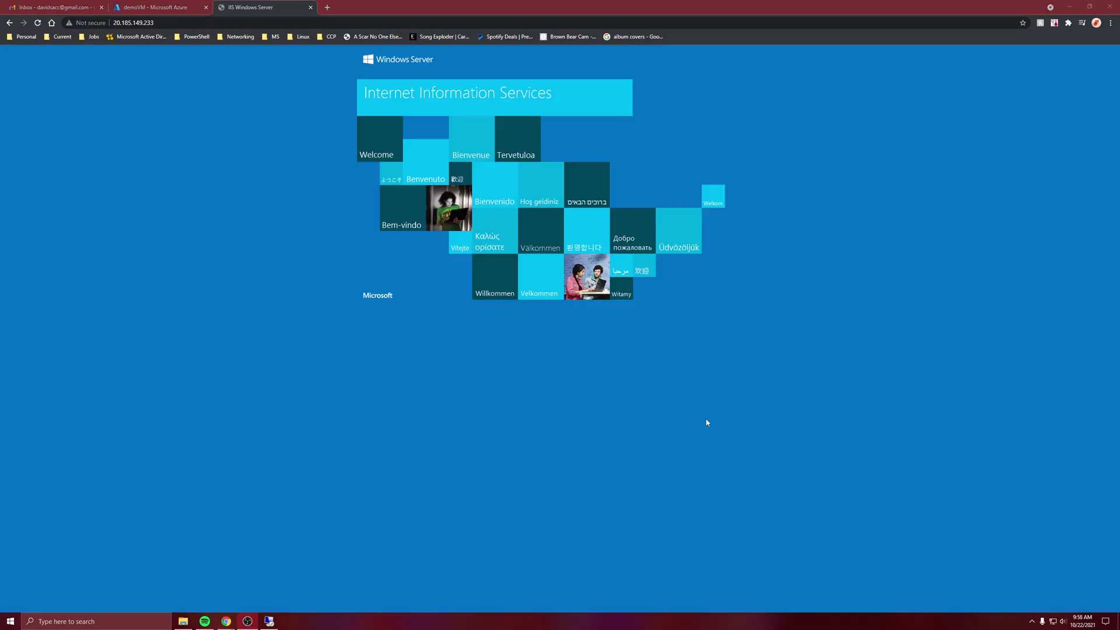
pyautogui.click(706, 423)
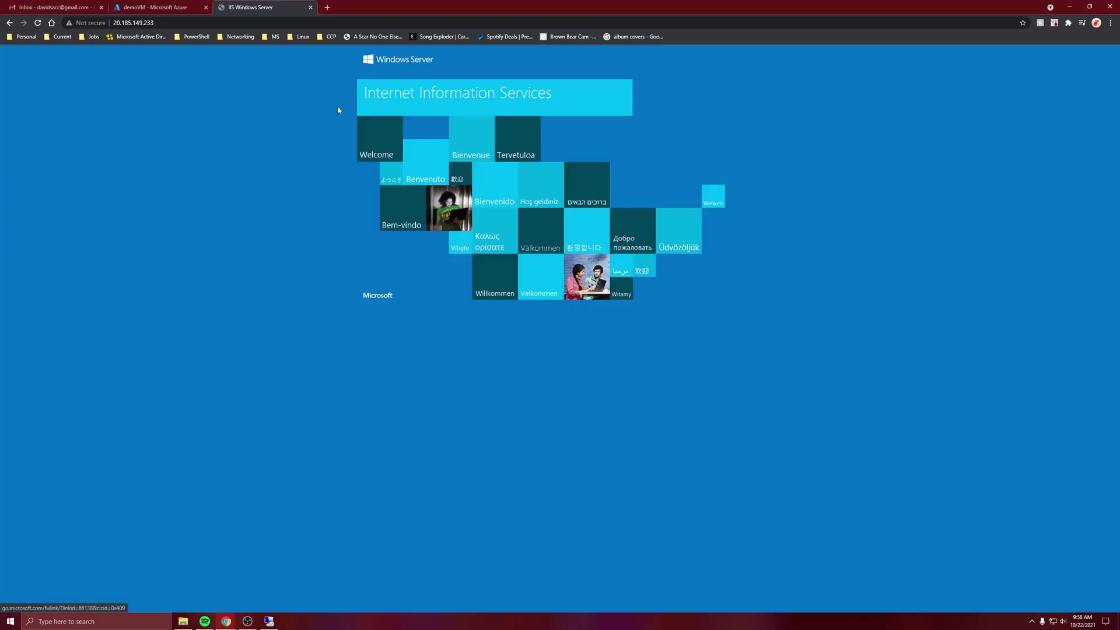
pyautogui.click(310, 8)
# Step: Load localhost in Internet Explorer on demoVM to check the IIS page, and minimize the remote session
pyautogui.click(269, 621)
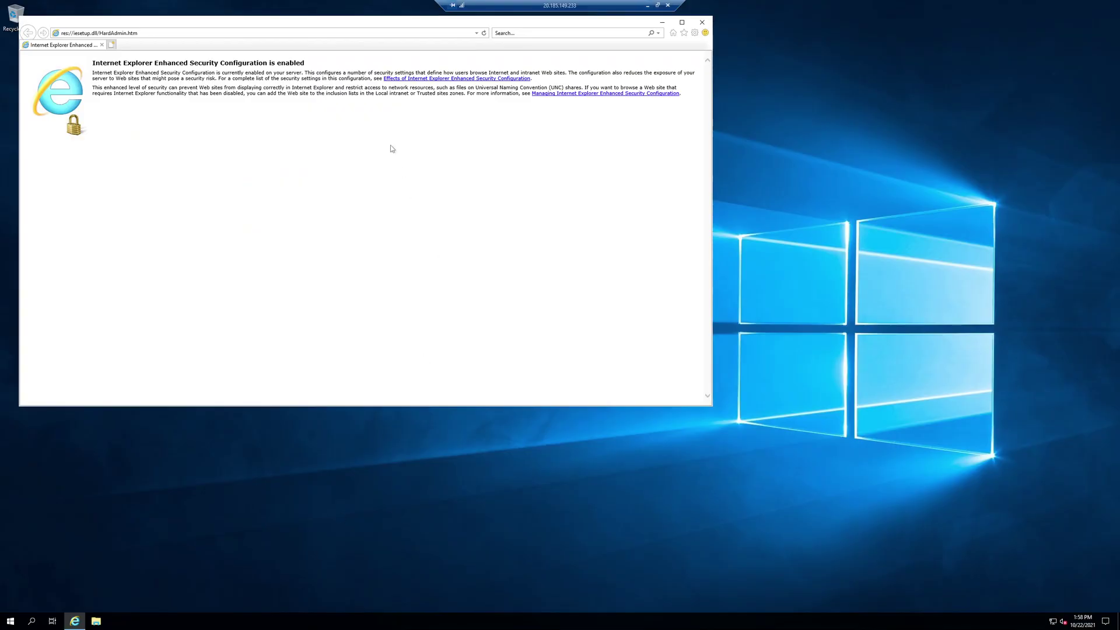
pyautogui.click(145, 33)
pyautogui.write('localhost')
pyautogui.press('Return')
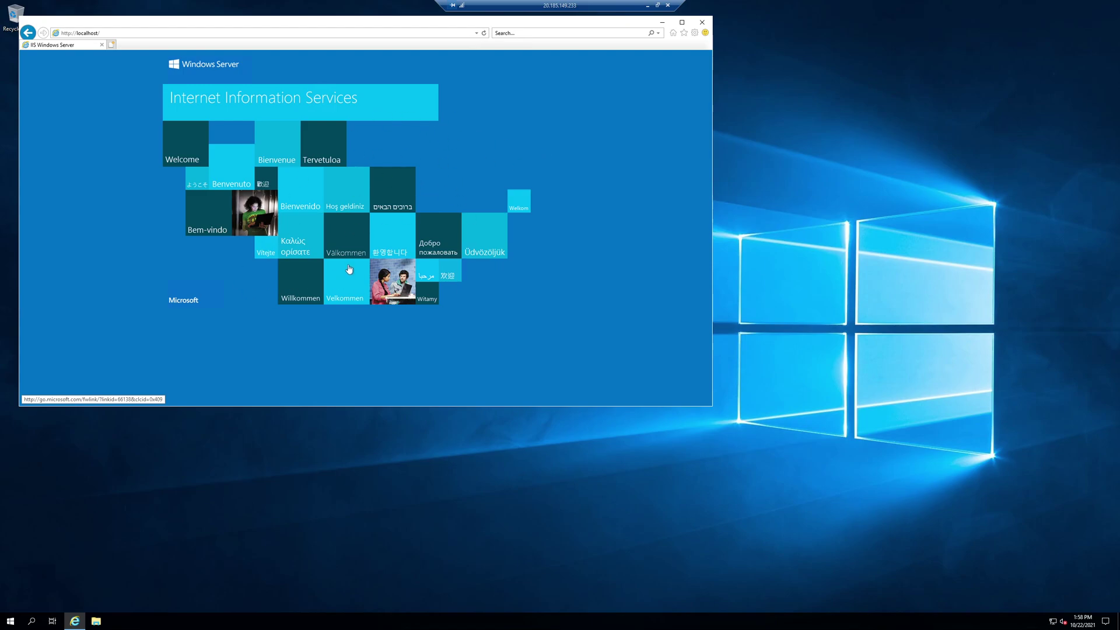
pyautogui.click(648, 5)
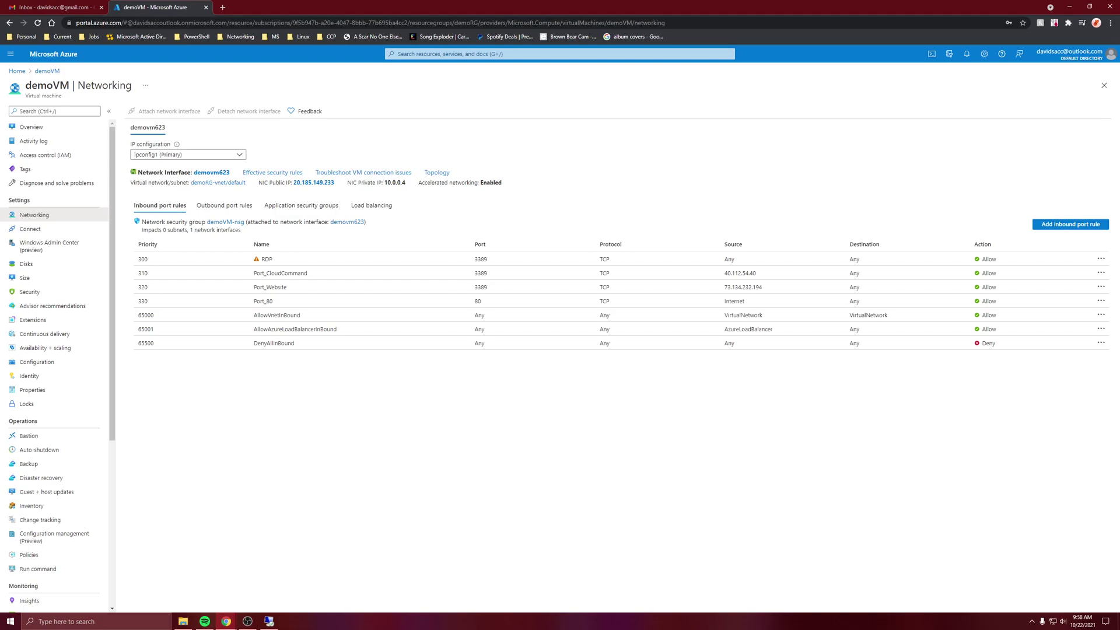